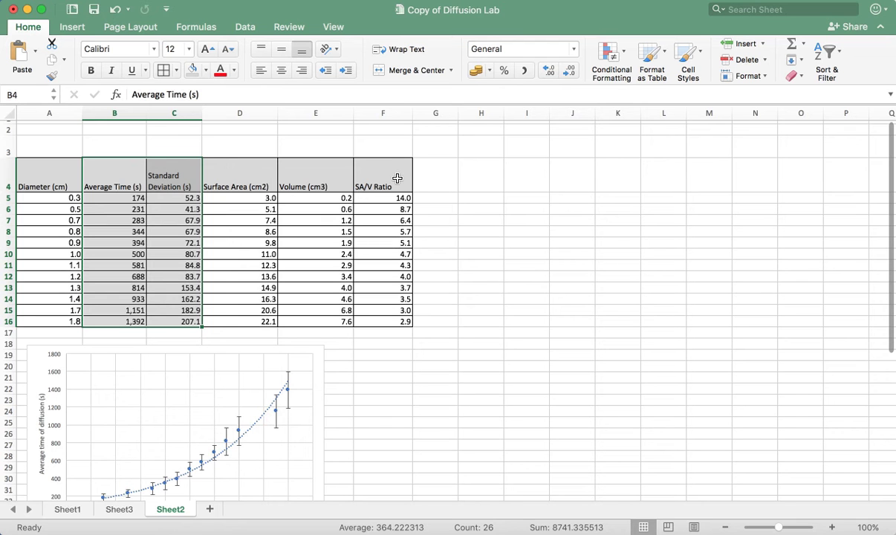
Copy the SA/V Ratio column with its header from F4:F16 into column J, starting at J4
{"action": "left_click_drag", "start_coordinate": [407, 175], "coordinate": [399, 322]}
{"action": "key", "text": "super+c"}
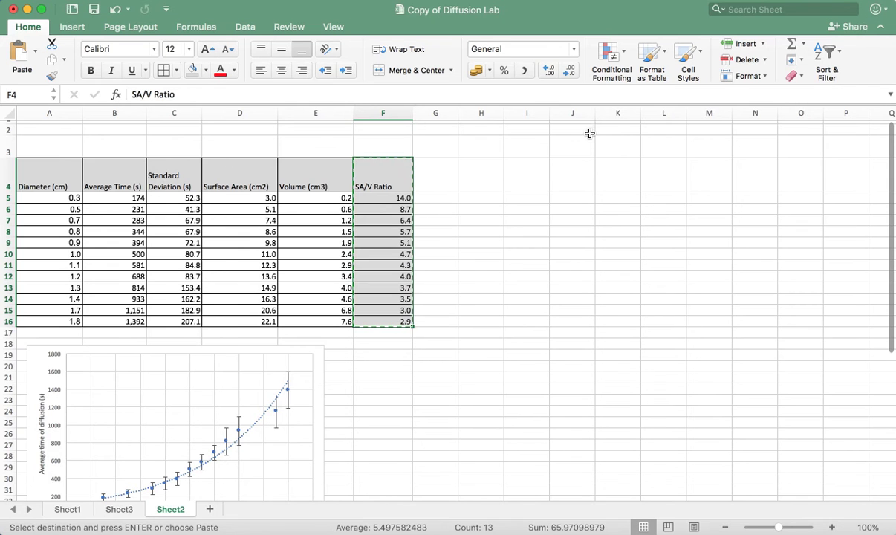
{"action": "left_click", "coordinate": [574, 182]}
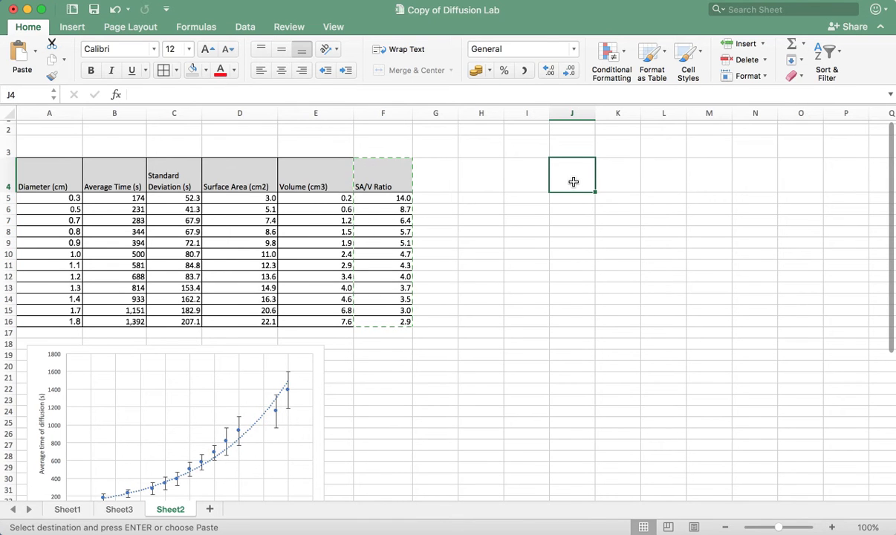
{"action": "key", "text": "super+v"}
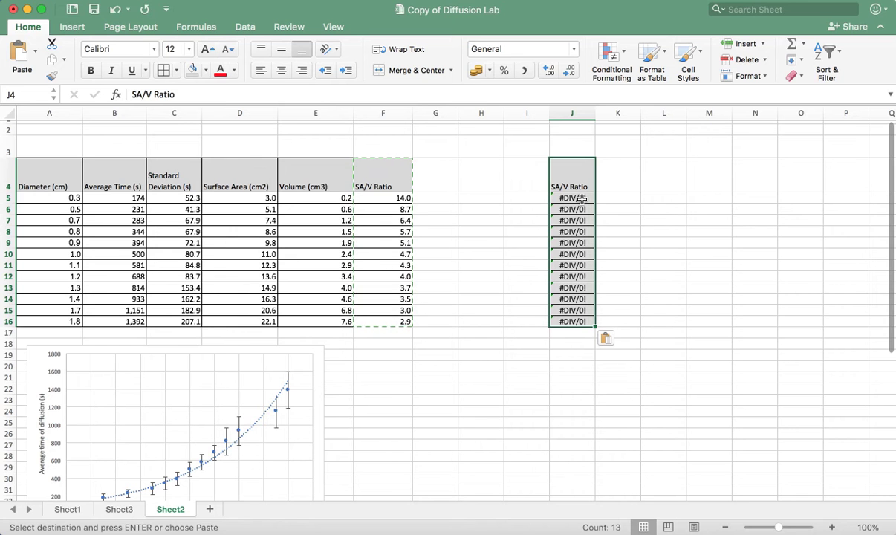
{"action": "key", "text": "super+z"}
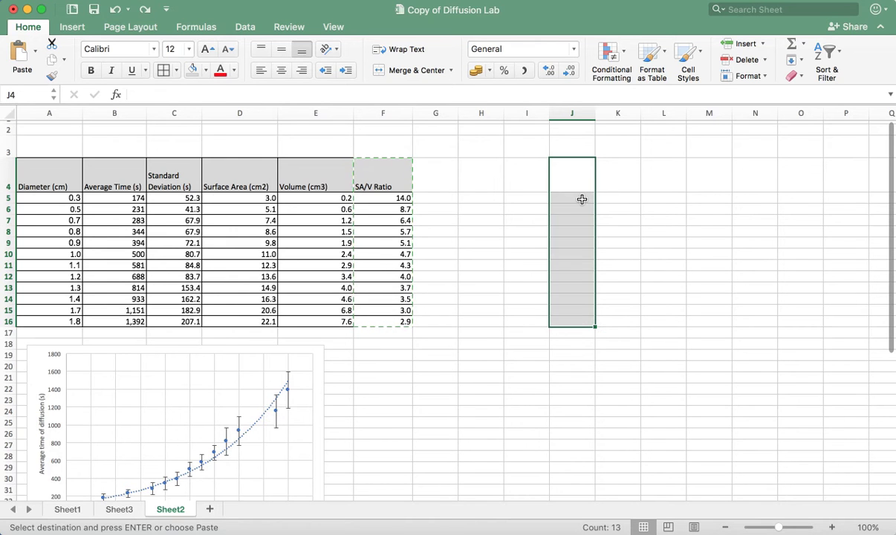
{"action": "key", "text": "super+v"}
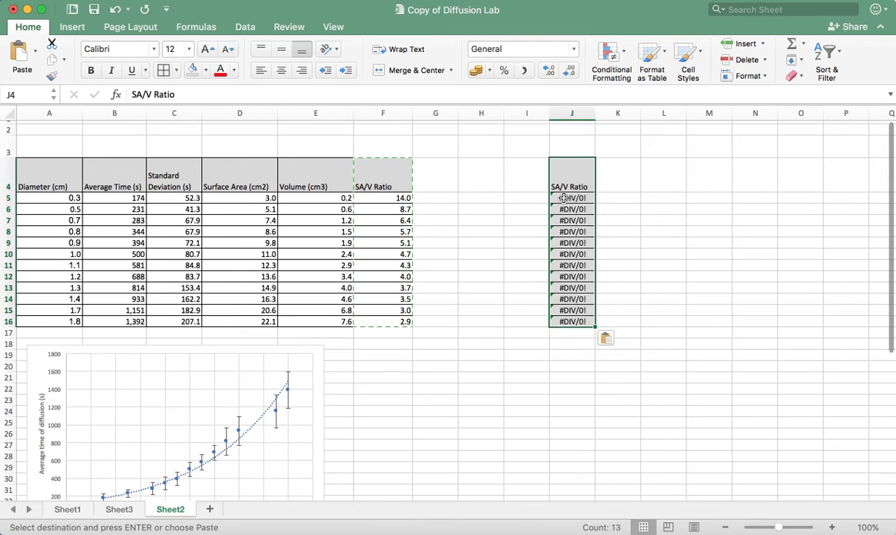
Check which cells the pasted formula in J5 refers to, and redo the paste at J4
{"action": "left_click", "coordinate": [564, 199]}
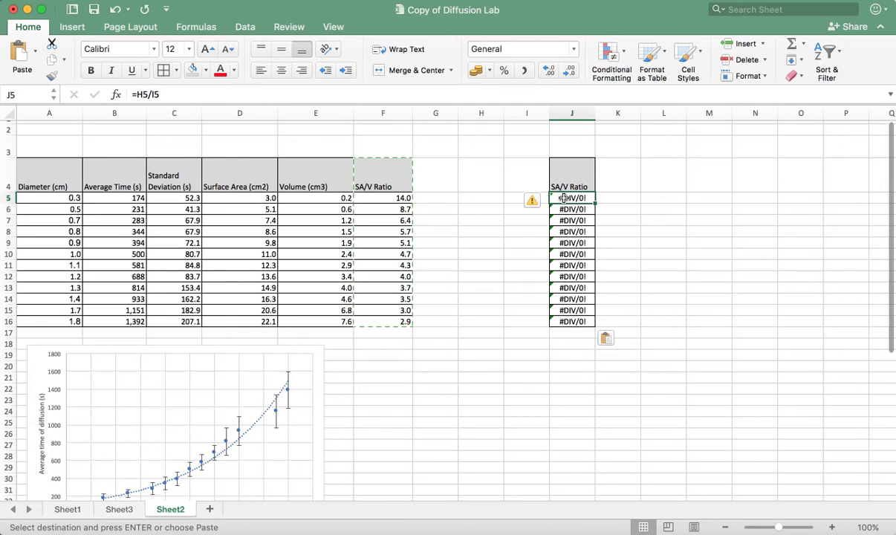
{"action": "left_click", "coordinate": [147, 94]}
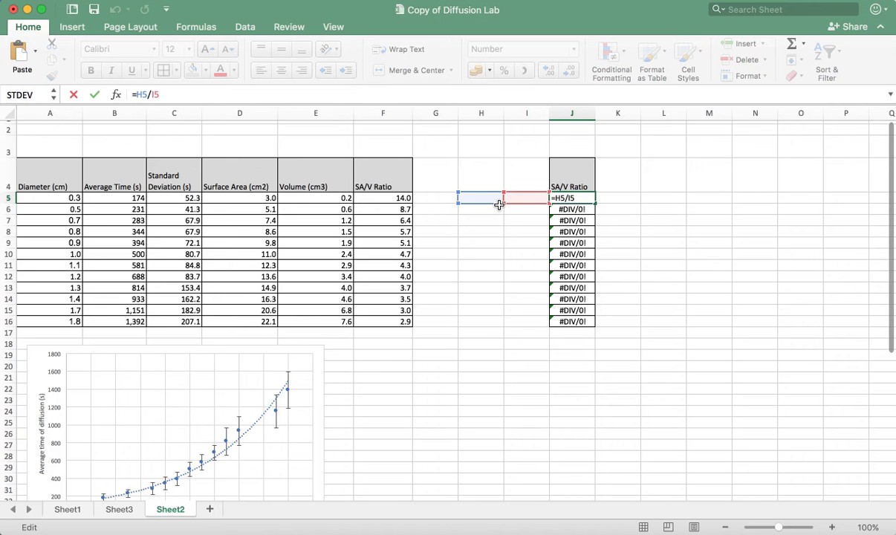
{"action": "key", "text": "Escape"}
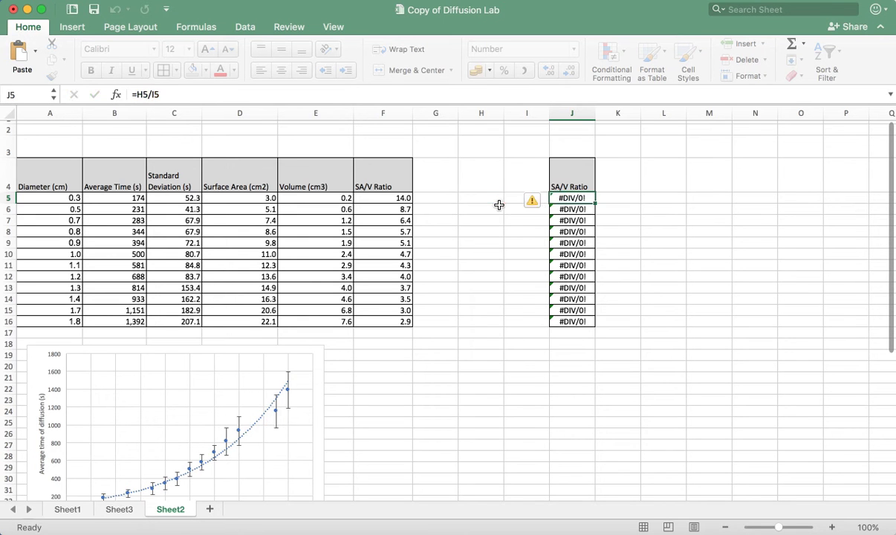
{"action": "key", "text": "super+z"}
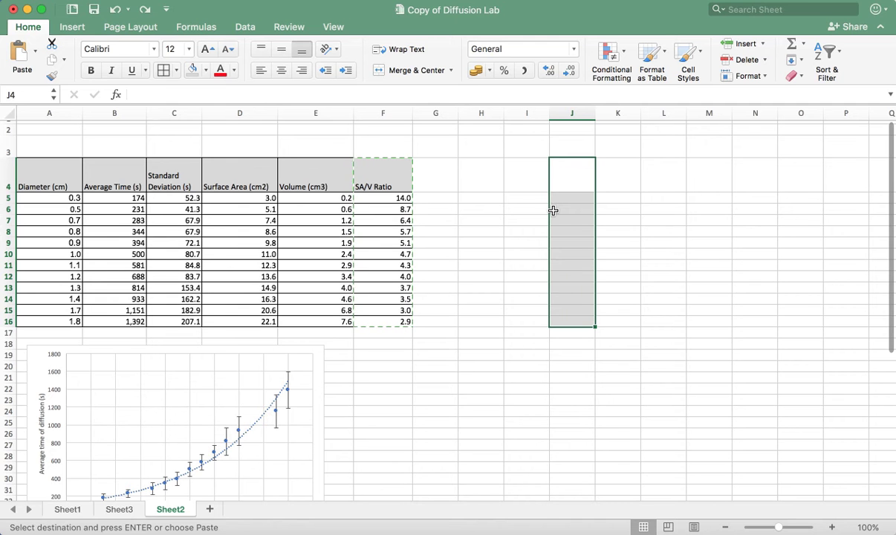
{"action": "key", "text": "super+v"}
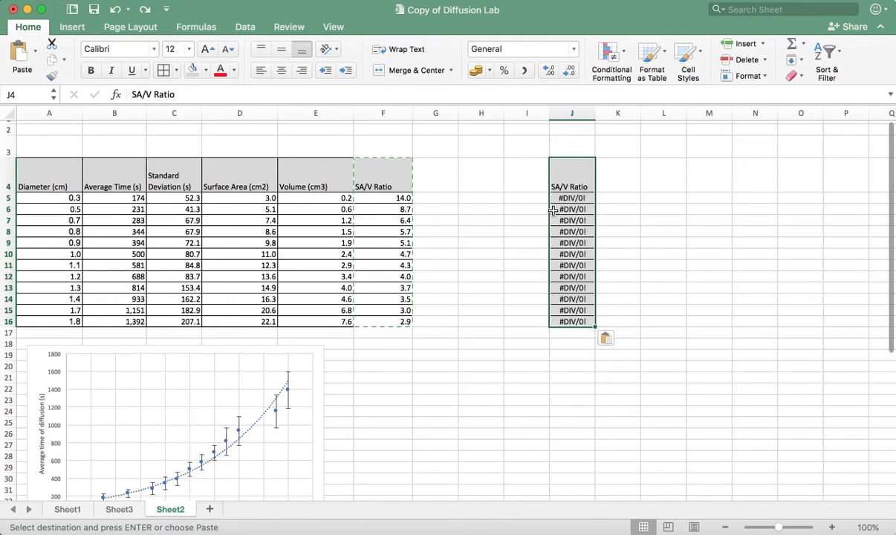
Clear the pasted formulas from J5 to J14 below the SA/V Ratio header
{"action": "left_click", "coordinate": [584, 197]}
{"action": "key", "text": "Escape"}
{"action": "key", "text": "Down"}
{"action": "key", "text": "Delete"}
{"action": "key", "text": "Down"}
{"action": "key", "text": "Delete"}
{"action": "key", "text": "Down"}
{"action": "key", "text": "Delete"}
{"action": "key", "text": "Down"}
{"action": "key", "text": "Down"}
{"action": "key", "text": "Delete"}
{"action": "key", "text": "Down"}
{"action": "key", "text": "Delete"}
{"action": "key", "text": "Down"}
{"action": "key", "text": "Delete"}
{"action": "key", "text": "Down"}
{"action": "key", "text": "Delete"}
{"action": "key", "text": "Down"}
{"action": "key", "text": "Delete"}
{"action": "key", "text": "Down"}
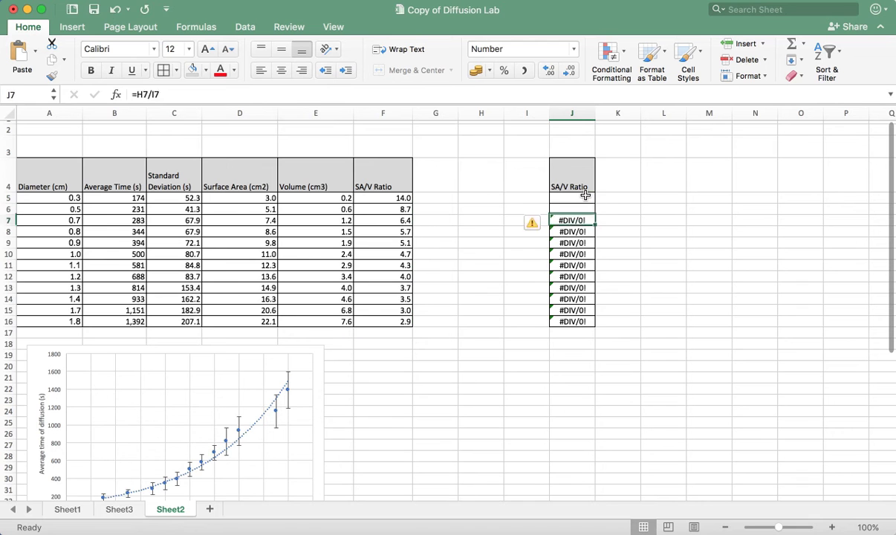
{"action": "key", "text": "Up"}
{"action": "key", "text": "Up"}
{"action": "key", "text": "Up"}
{"action": "key", "text": "Up"}
{"action": "key", "text": "Up"}
{"action": "key", "text": "Up"}
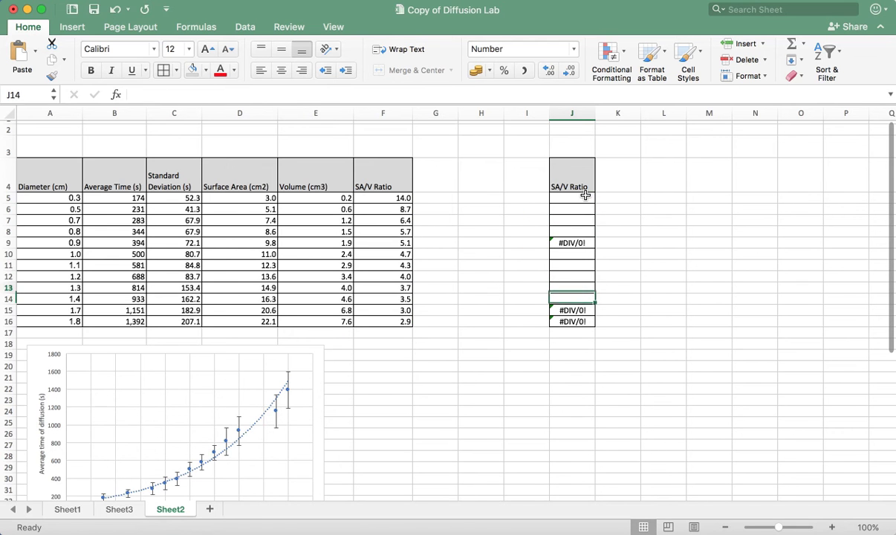
{"action": "key", "text": "Delete"}
{"action": "key", "text": "Up"}
{"action": "key", "text": "Up"}
{"action": "key", "text": "Up"}
{"action": "key", "text": "Up"}
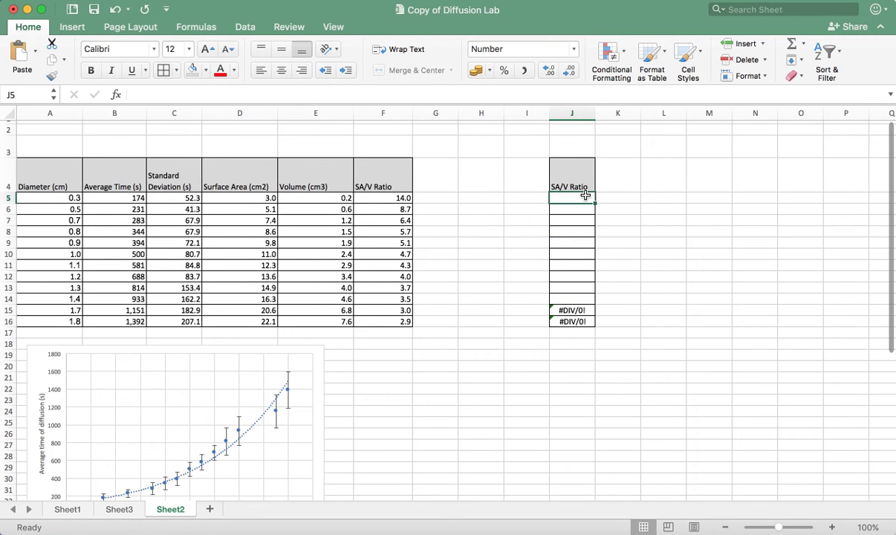
Enter =F5 in J5 and fill the formula down to J16
{"action": "type", "text": "="}
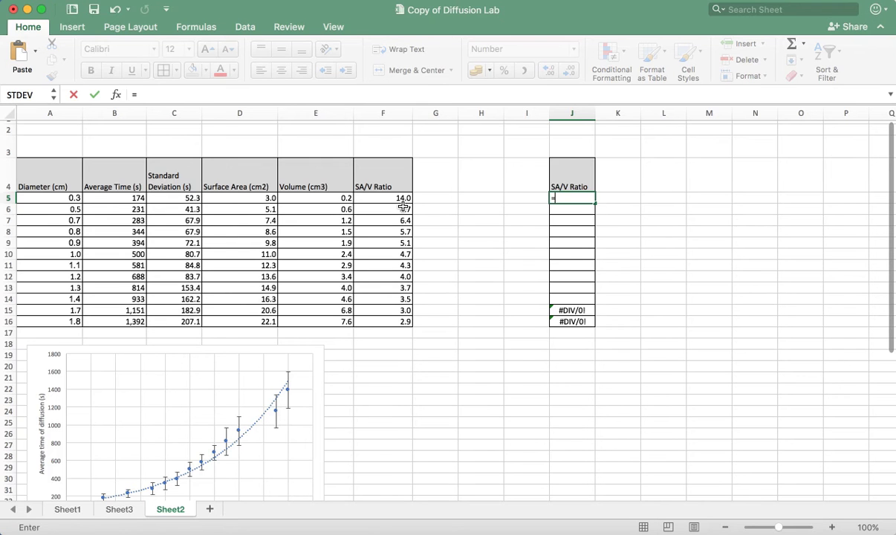
{"action": "left_click", "coordinate": [398, 197]}
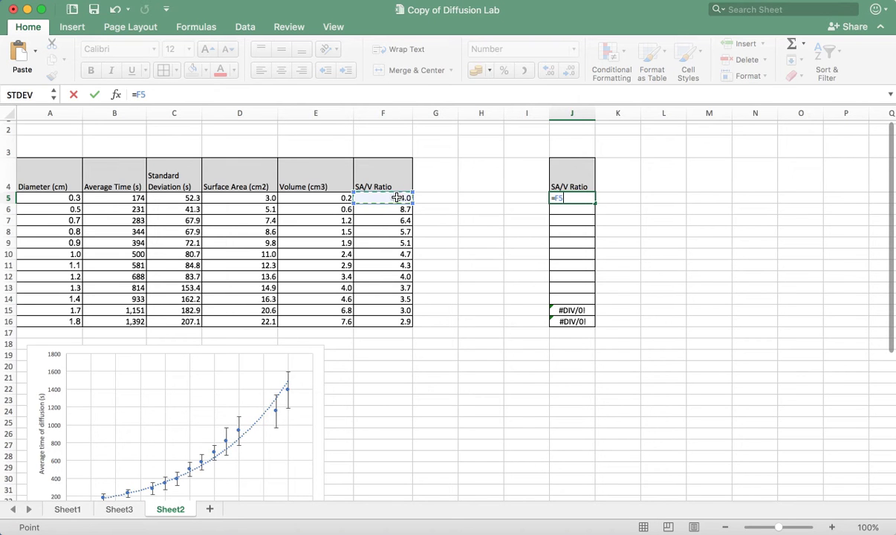
{"action": "key", "text": "Return"}
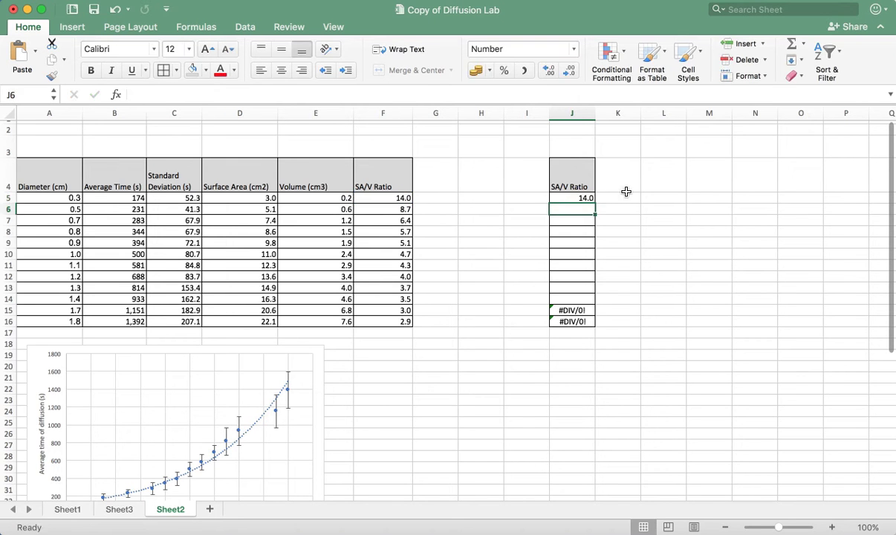
{"action": "left_click", "coordinate": [584, 199]}
{"action": "left_click_drag", "start_coordinate": [595, 203], "coordinate": [574, 322]}
Inspect the filled formula in J6 to see which cell it references
{"action": "left_click", "coordinate": [577, 208]}
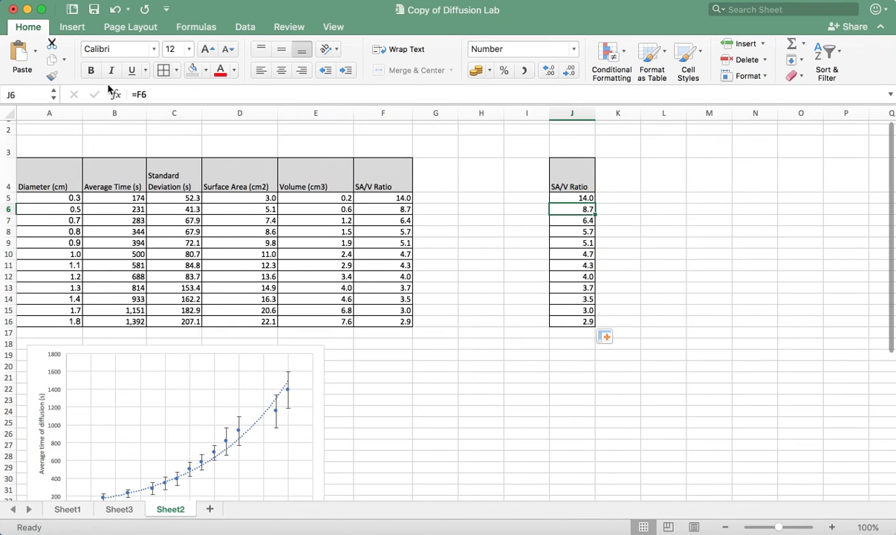
{"action": "left_click", "coordinate": [139, 90]}
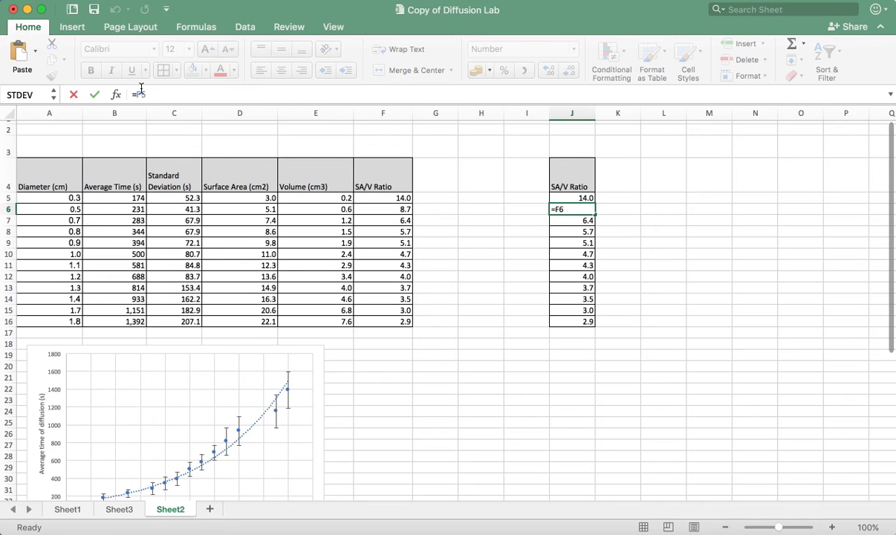
{"action": "key", "text": "Return"}
Set F5 to 12 to test its link with J5, and undo the change
{"action": "left_click", "coordinate": [391, 200]}
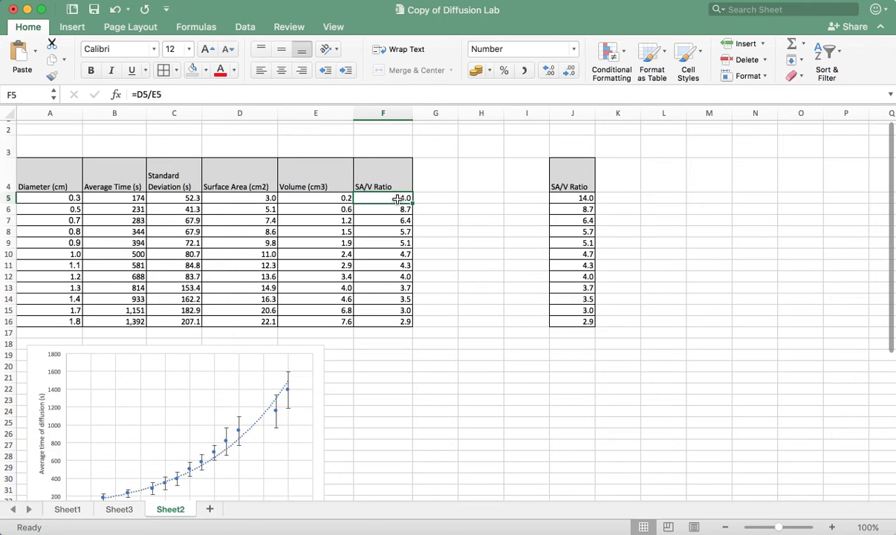
{"action": "type", "text": "12"}
{"action": "key", "text": "Return"}
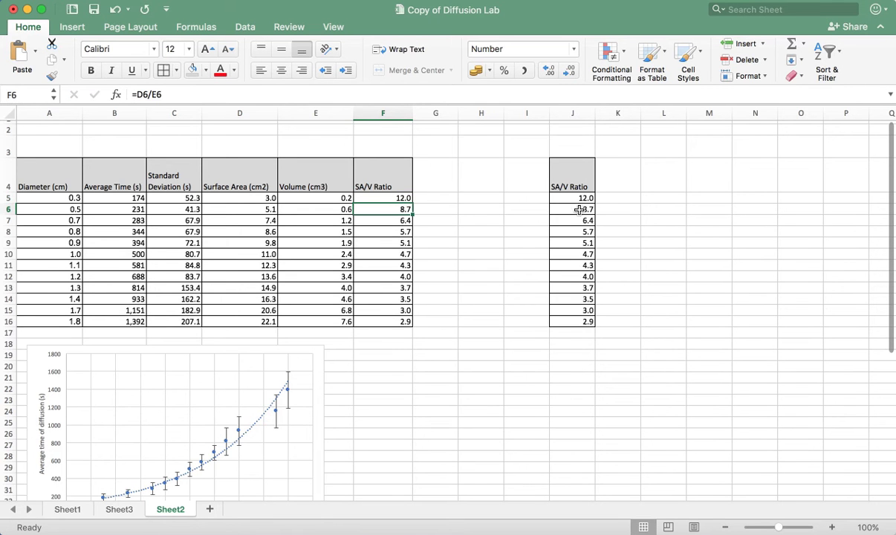
{"action": "left_click", "coordinate": [586, 199]}
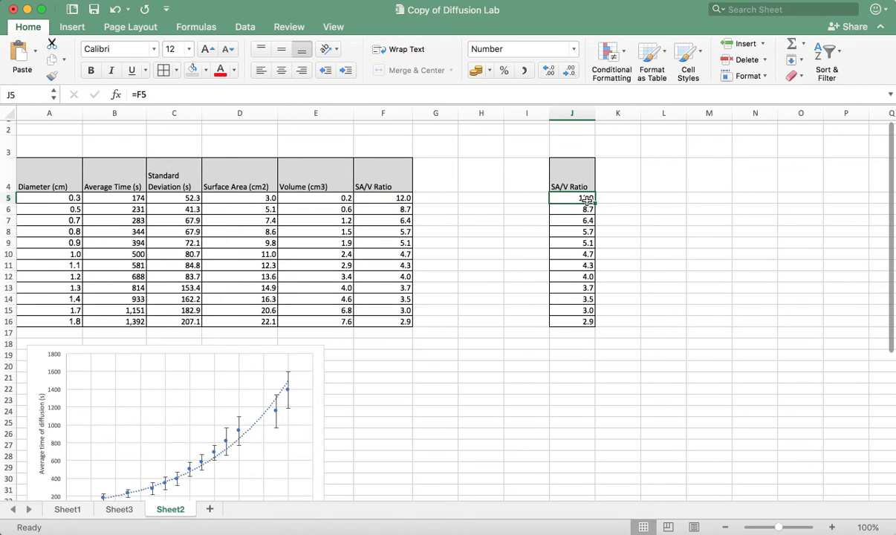
{"action": "key", "text": "super+z"}
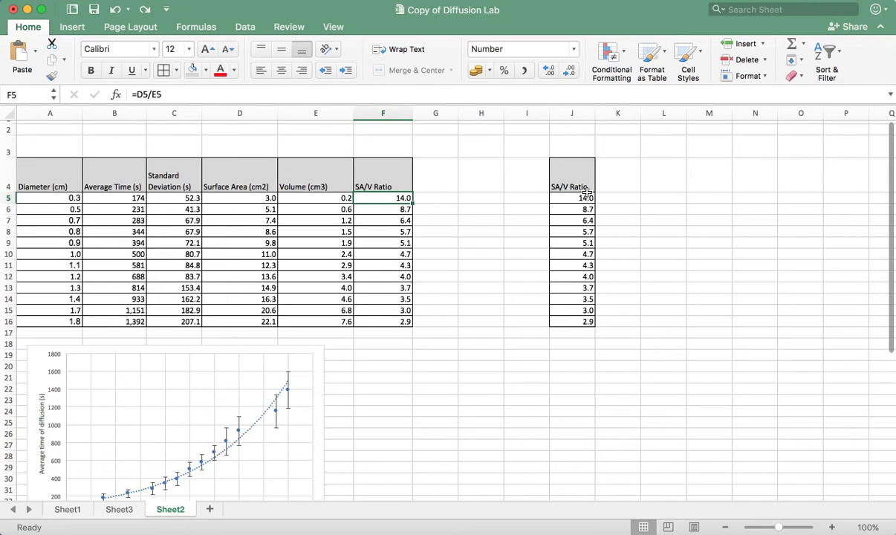
Copy the Average Time column B4:B16 and select K4 as its destination
{"action": "scroll", "coordinate": [311, 255], "scroll_direction": "up", "scroll_amount": 1}
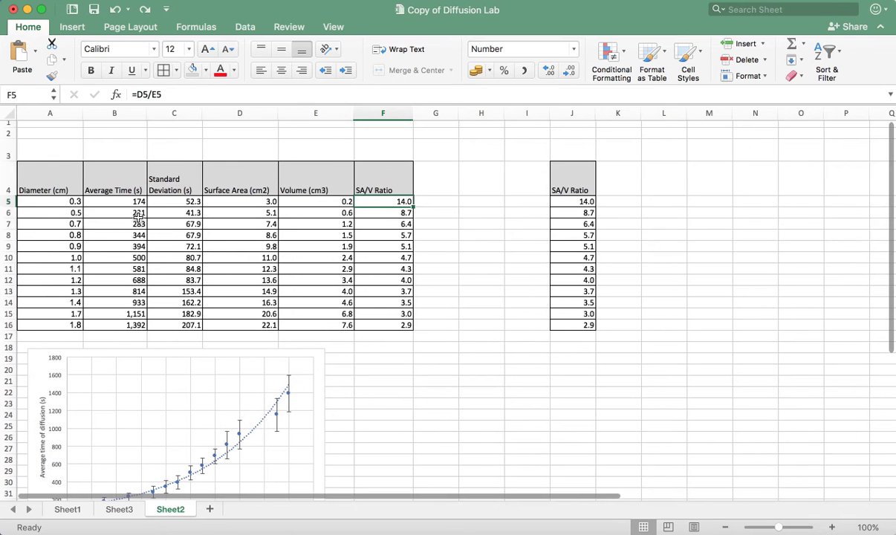
{"action": "left_click", "coordinate": [125, 171]}
{"action": "left_click_drag", "start_coordinate": [125, 172], "coordinate": [124, 321]}
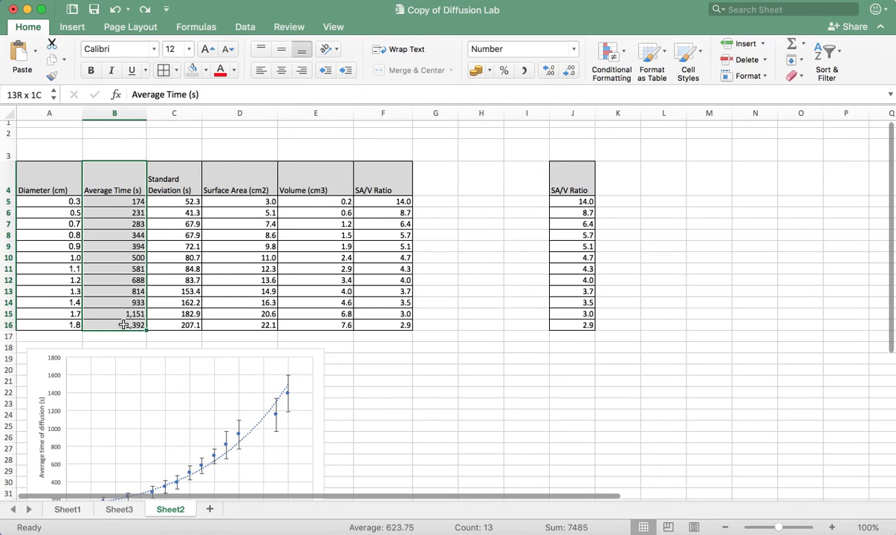
{"action": "key", "text": "super+c"}
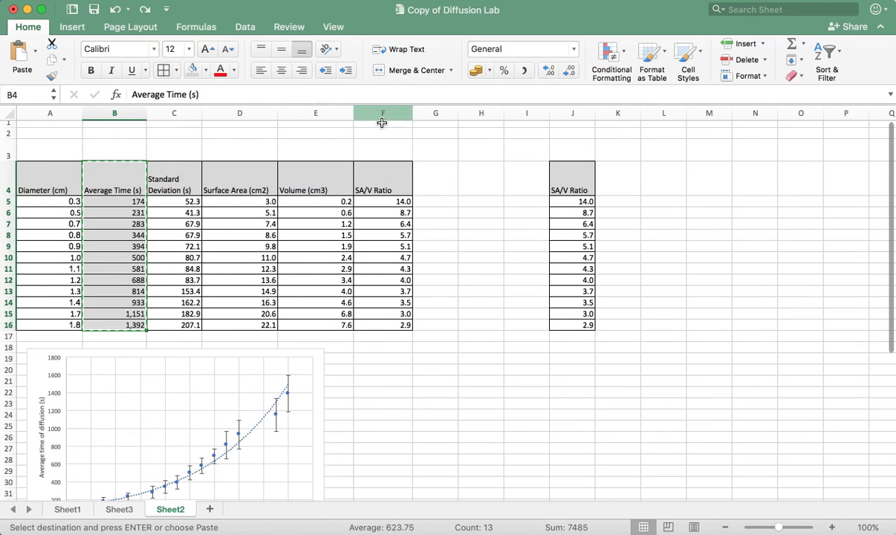
{"action": "left_click", "coordinate": [617, 177]}
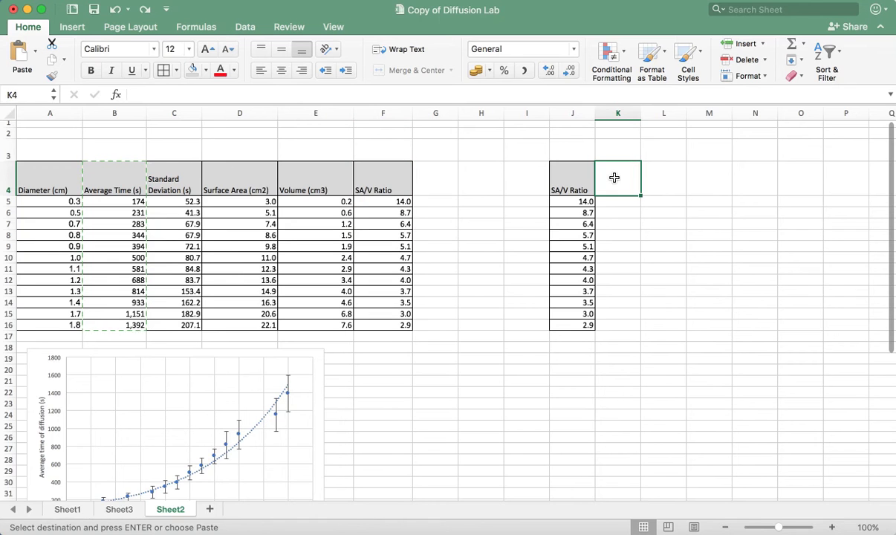
Try a regular paste of the Average Time column at K4, check the cells down to K11, and undo the paste
{"action": "key", "text": "super+v"}
{"action": "left_click", "coordinate": [620, 203]}
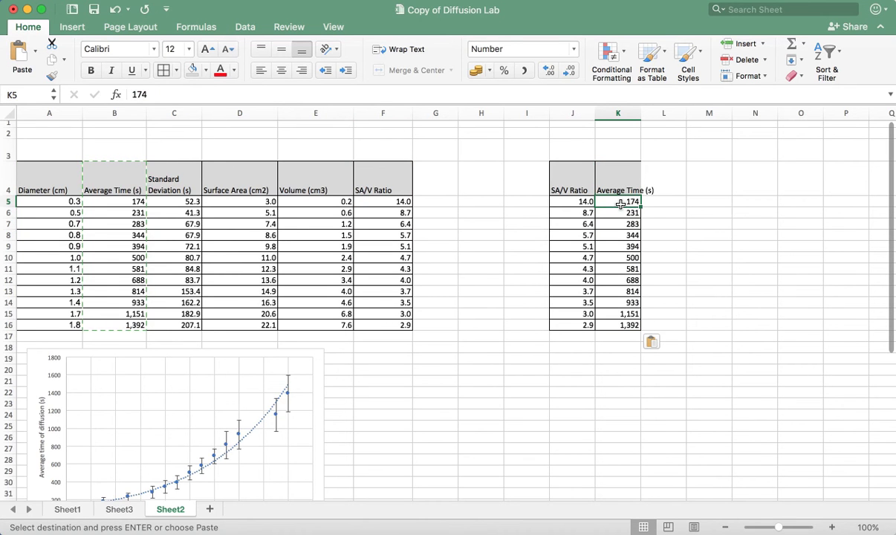
{"action": "left_click", "coordinate": [622, 212]}
{"action": "left_click", "coordinate": [622, 223]}
{"action": "left_click", "coordinate": [622, 235]}
{"action": "left_click", "coordinate": [622, 245]}
{"action": "left_click", "coordinate": [623, 257]}
{"action": "left_click", "coordinate": [622, 269]}
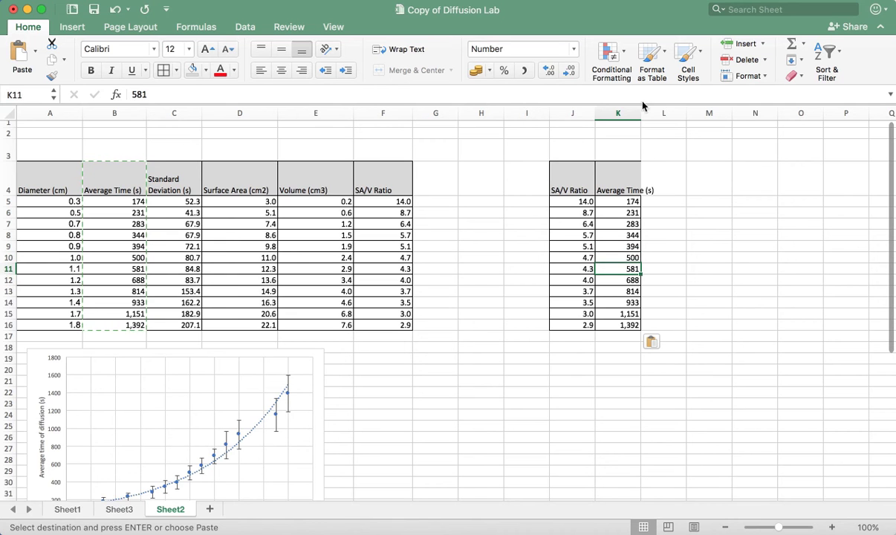
{"action": "left_click_drag", "start_coordinate": [642, 109], "coordinate": [643, 109]}
{"action": "key", "text": "super+z"}
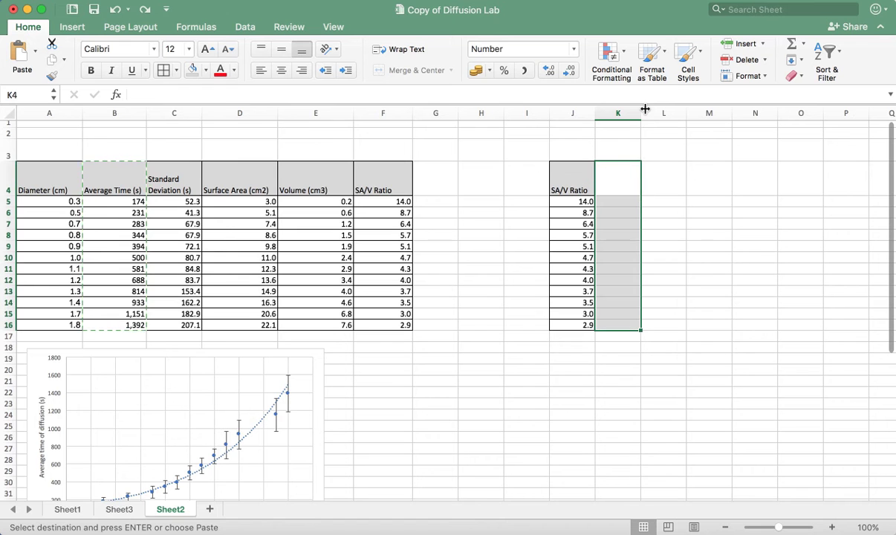
Paste the copied Average Time column at K4 as values only, and widen column K to fit its header
{"action": "left_click", "coordinate": [110, 0]}
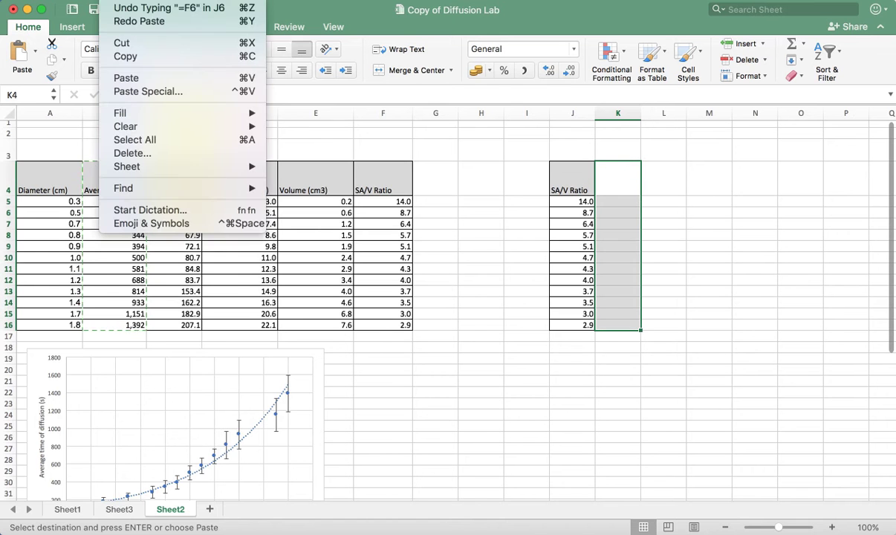
{"action": "left_click", "coordinate": [159, 91]}
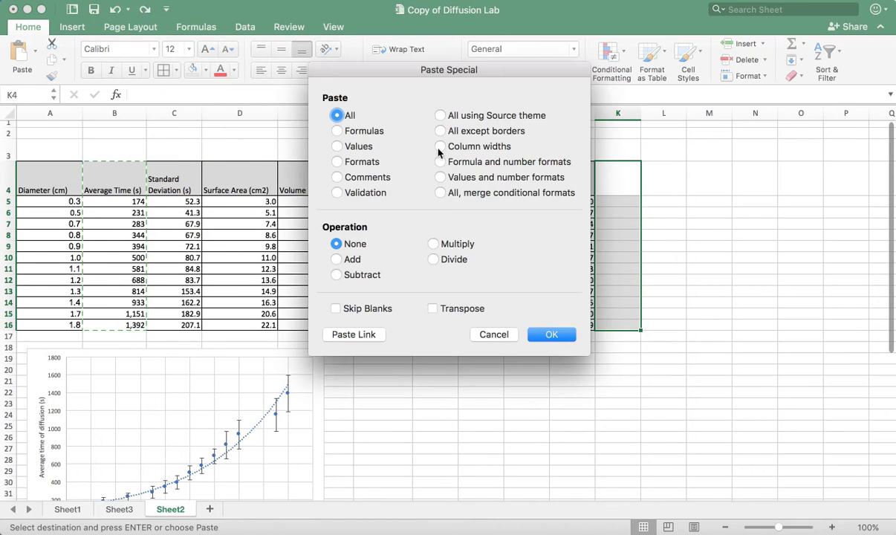
{"action": "left_click", "coordinate": [338, 162]}
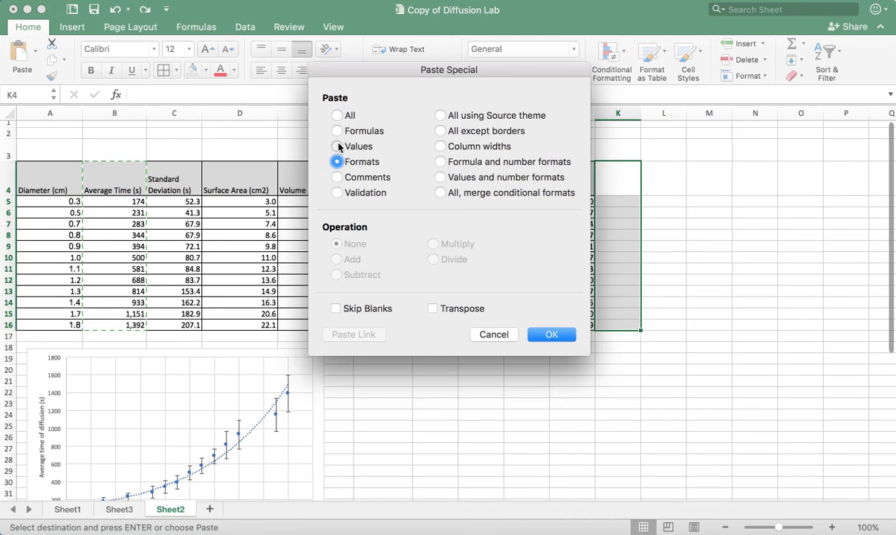
{"action": "left_click", "coordinate": [338, 146]}
{"action": "left_click", "coordinate": [558, 333]}
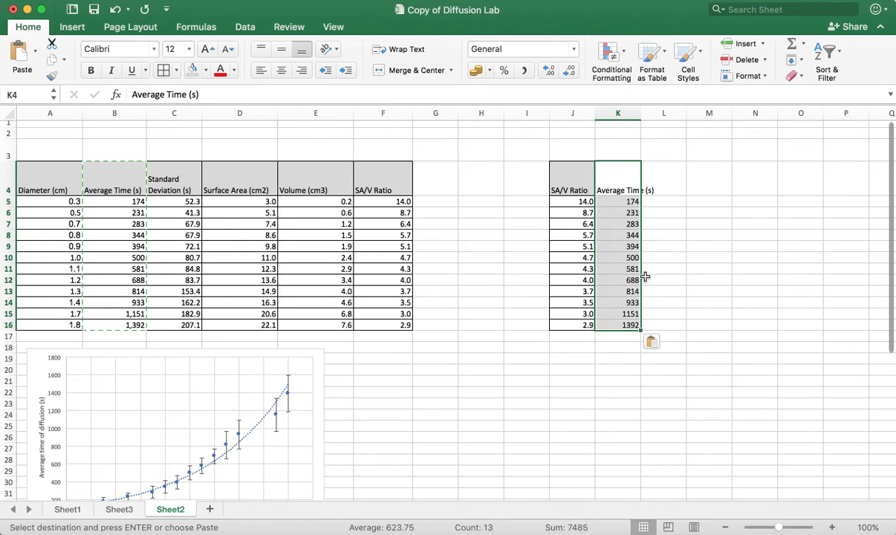
{"action": "left_click", "coordinate": [701, 246]}
{"action": "left_click_drag", "start_coordinate": [641, 117], "coordinate": [663, 115]}
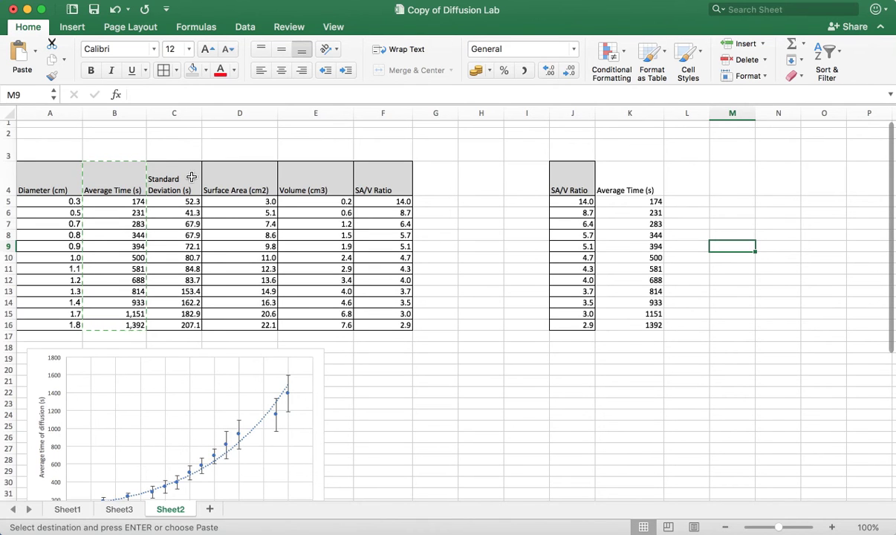
Copy the Standard Deviation column C4:C16 and paste it at L4 as the second table's third column
{"action": "left_click", "coordinate": [185, 213]}
{"action": "left_click_drag", "start_coordinate": [186, 184], "coordinate": [192, 324]}
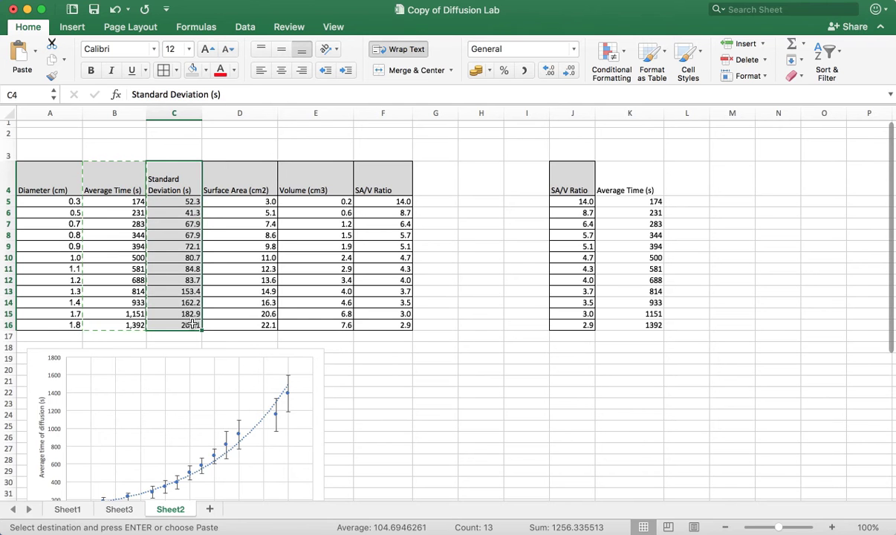
{"action": "left_click", "coordinate": [682, 170]}
{"action": "key", "text": "super+v"}
{"action": "left_click", "coordinate": [733, 281]}
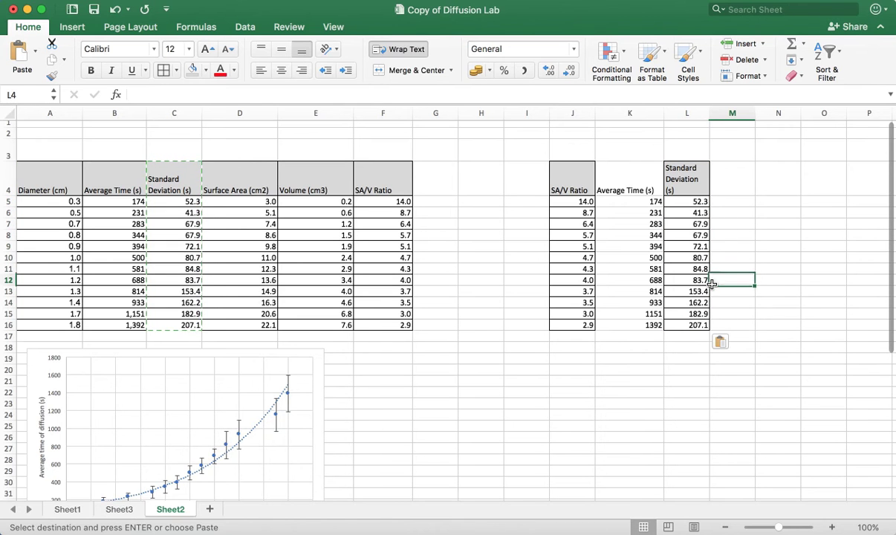
Insert a scatter chart from the SA/V Ratio and Average Time columns J4:K16 of the second table
{"action": "scroll", "coordinate": [670, 268], "scroll_direction": "down", "scroll_amount": 3}
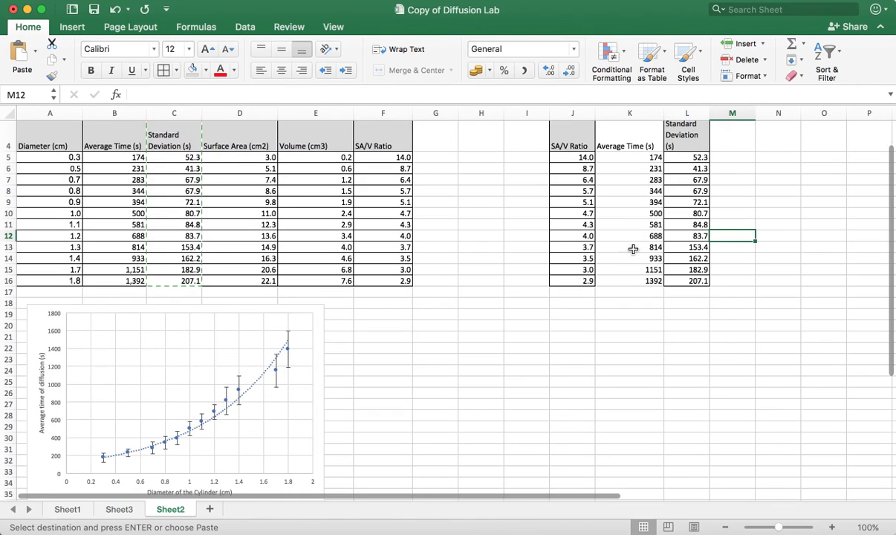
{"action": "scroll", "coordinate": [672, 275], "scroll_direction": "up", "scroll_amount": 4}
{"action": "left_click_drag", "start_coordinate": [567, 195], "coordinate": [617, 331]}
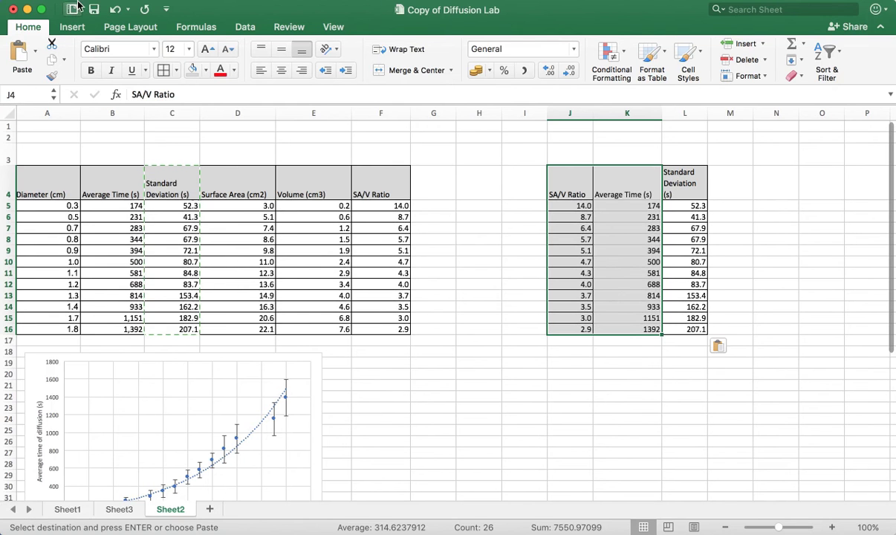
{"action": "left_click", "coordinate": [278, 25]}
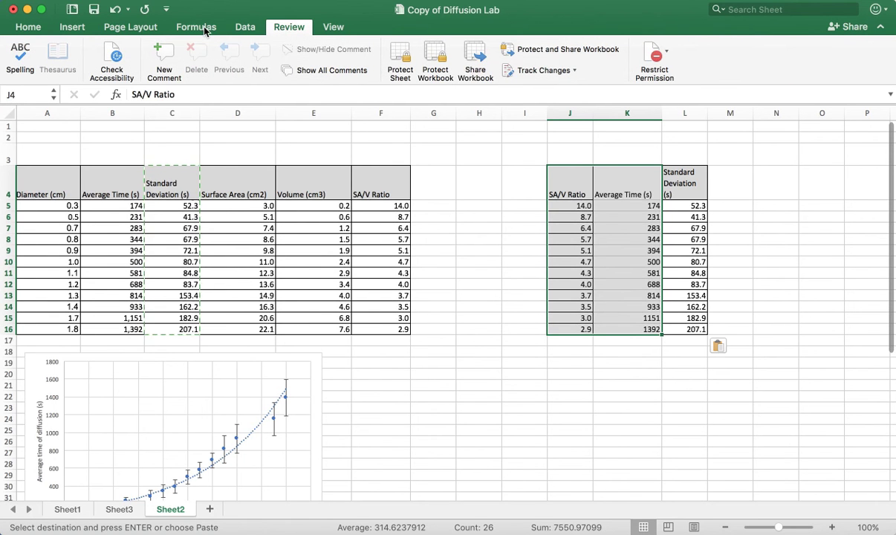
{"action": "left_click", "coordinate": [86, 28]}
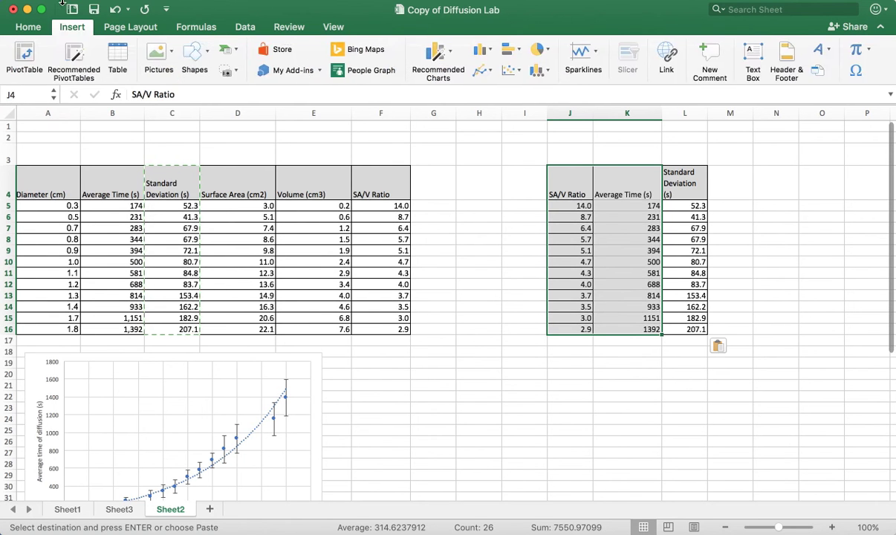
{"action": "left_click", "coordinate": [511, 71]}
{"action": "left_click", "coordinate": [527, 127]}
Move the scatter chart below the second table and enlarge it to span about columns I to N and rows 17 to 35
{"action": "left_click_drag", "start_coordinate": [587, 354], "coordinate": [722, 439]}
{"action": "scroll", "coordinate": [716, 360], "scroll_direction": "down", "scroll_amount": 5}
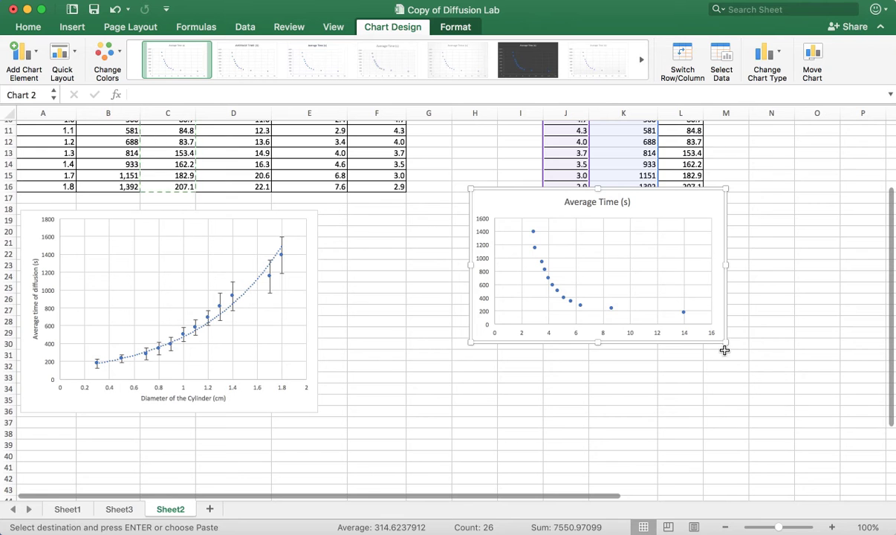
{"action": "left_click_drag", "start_coordinate": [725, 343], "coordinate": [759, 389]}
{"action": "left_click", "coordinate": [651, 312]}
{"action": "left_click", "coordinate": [692, 192]}
{"action": "left_click_drag", "start_coordinate": [693, 191], "coordinate": [718, 202]}
Add primary horizontal and primary vertical axis titles to the scatter chart
{"action": "left_click", "coordinate": [553, 337]}
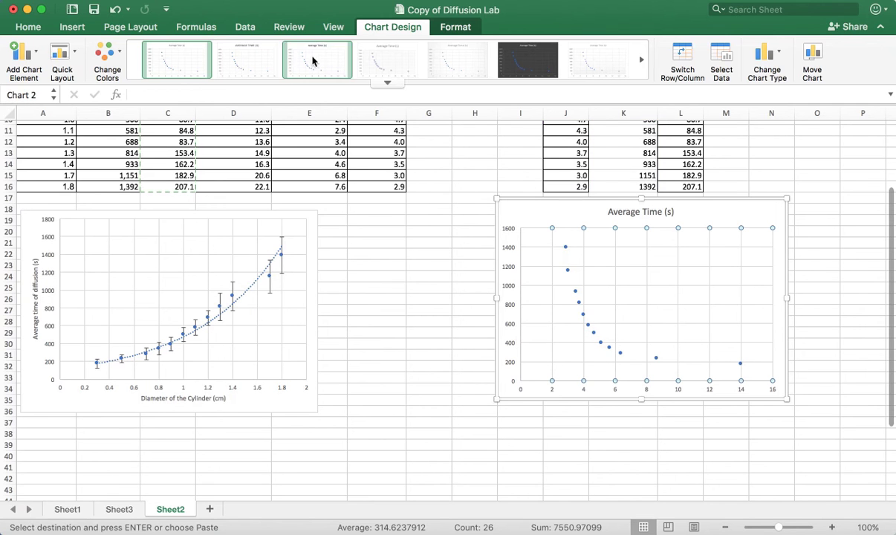
{"action": "left_click", "coordinate": [23, 61]}
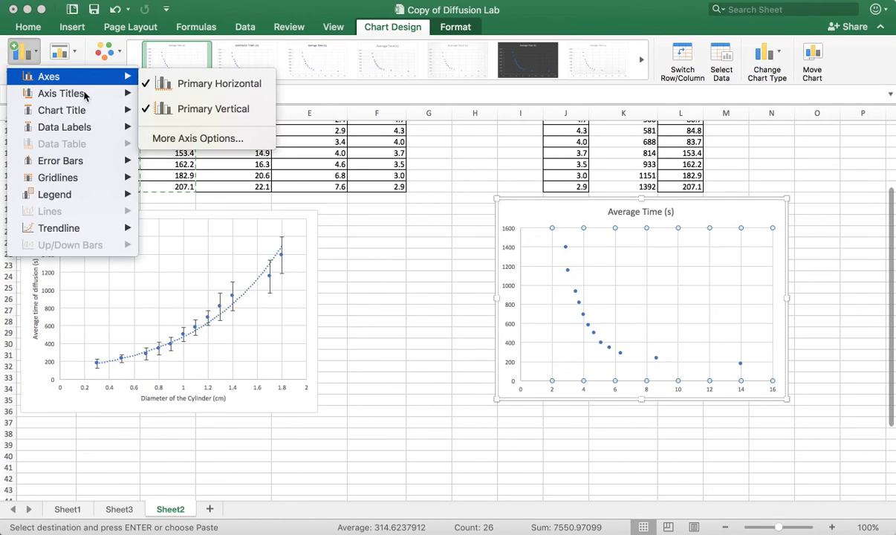
{"action": "mouse_move", "coordinate": [90, 132]}
{"action": "mouse_move", "coordinate": [89, 112]}
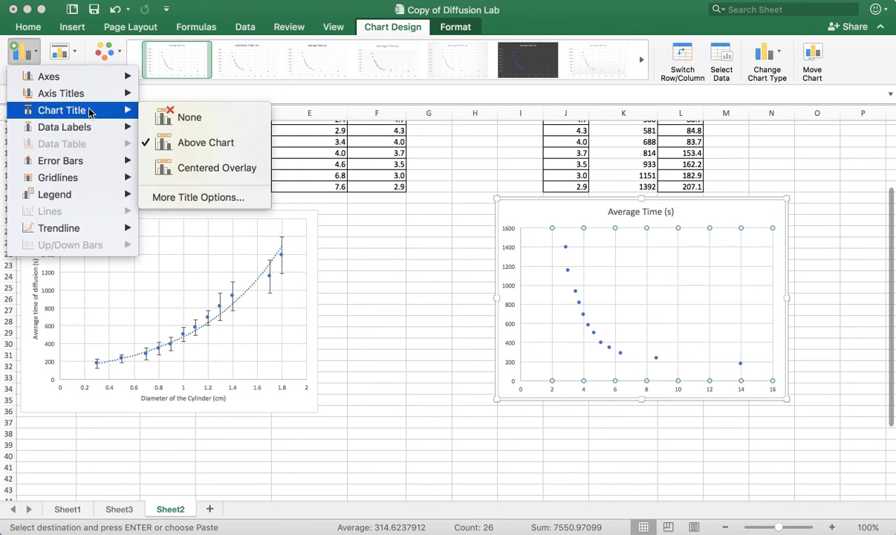
{"action": "mouse_move", "coordinate": [85, 93]}
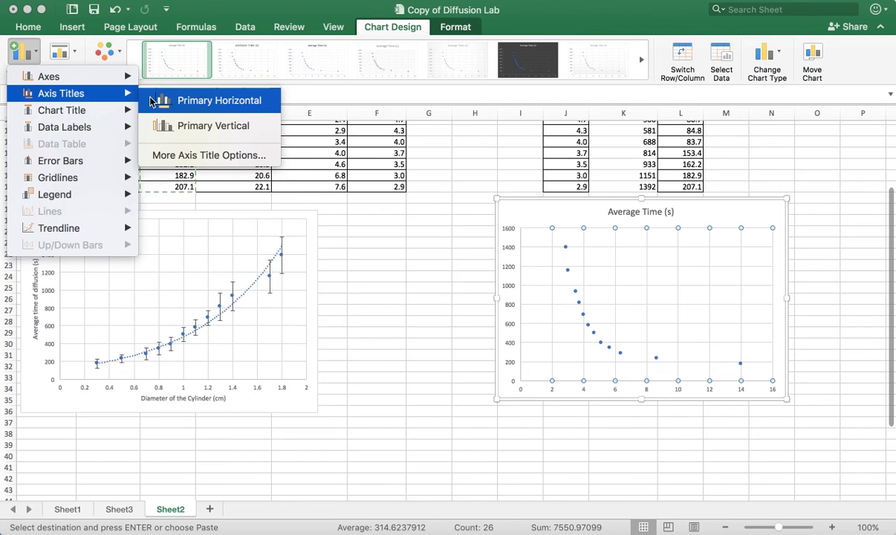
{"action": "left_click", "coordinate": [186, 98]}
{"action": "left_click", "coordinate": [25, 61]}
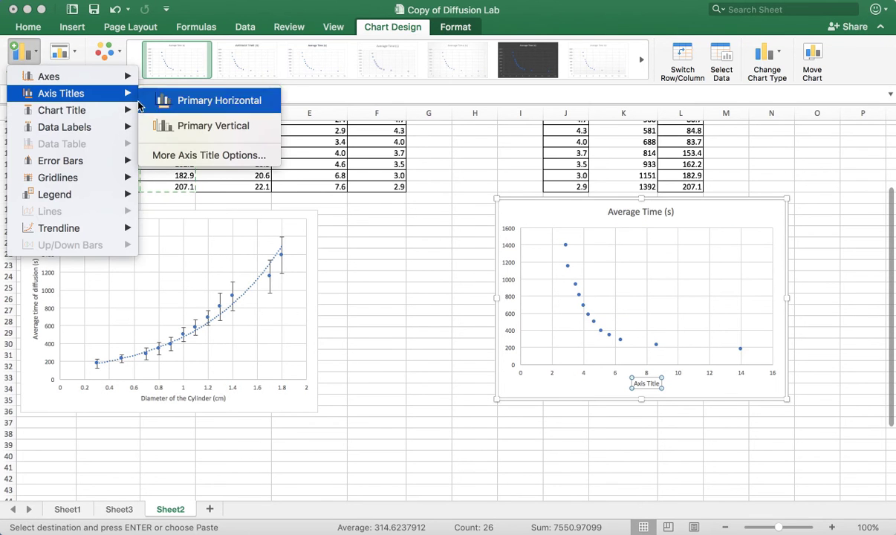
{"action": "left_click", "coordinate": [171, 131]}
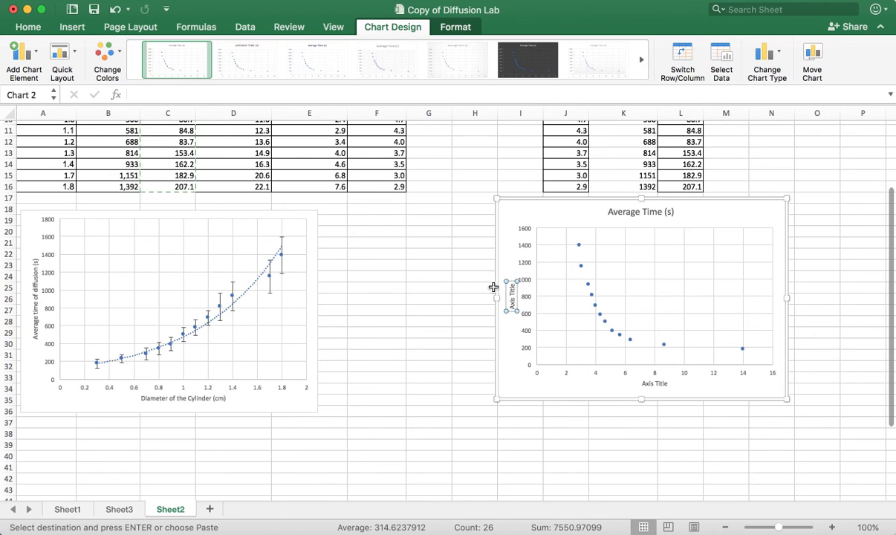
Set the scatter chart's vertical axis title to "Average time of diffusion (s)"
{"action": "triple_click", "coordinate": [512, 303]}
{"action": "type", "text": "Average ti"}
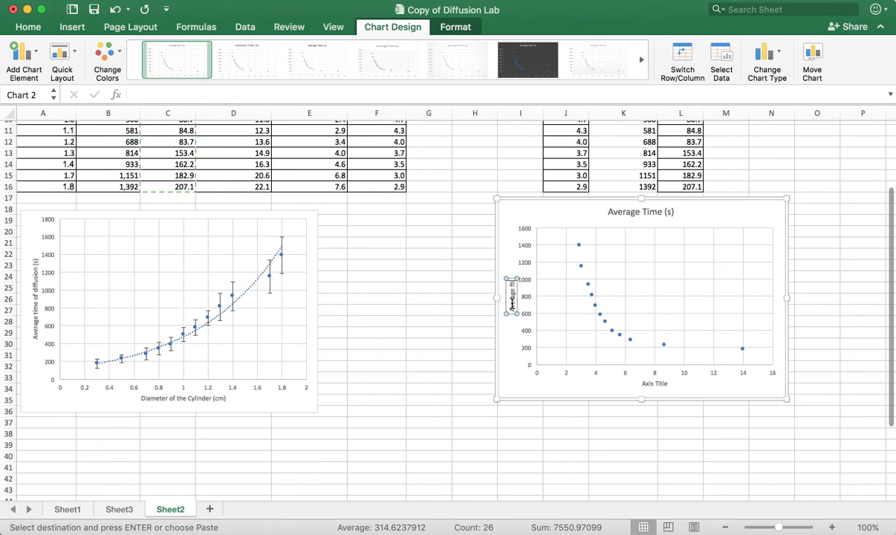
{"action": "type", "text": "me of"}
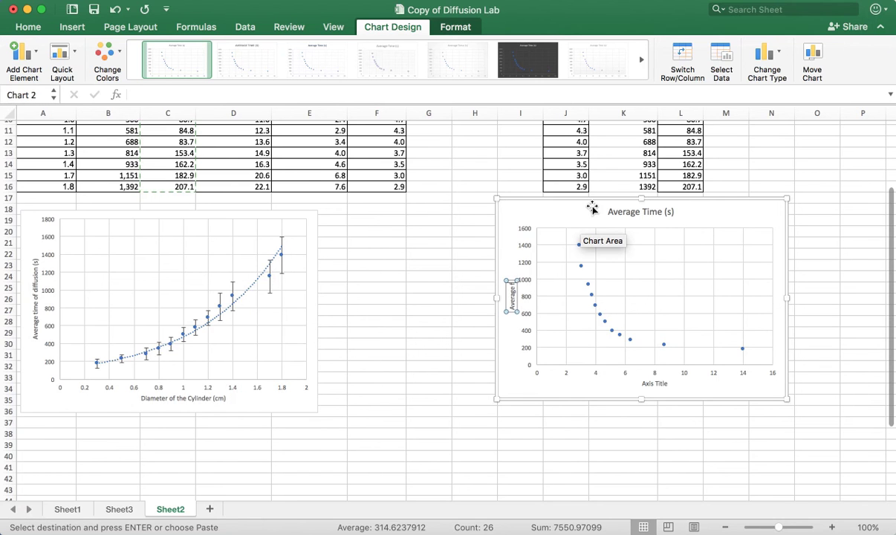
{"action": "type", "text": "of"}
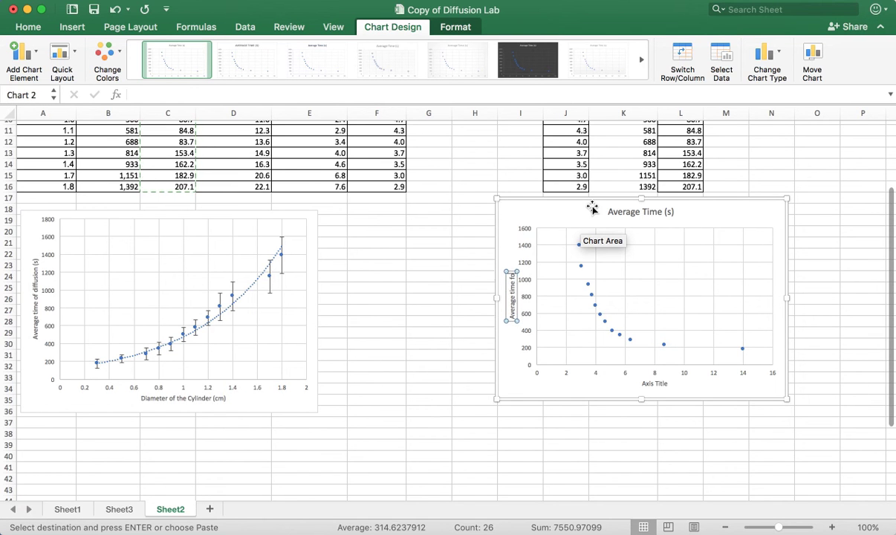
{"action": "type", "text": " diff"}
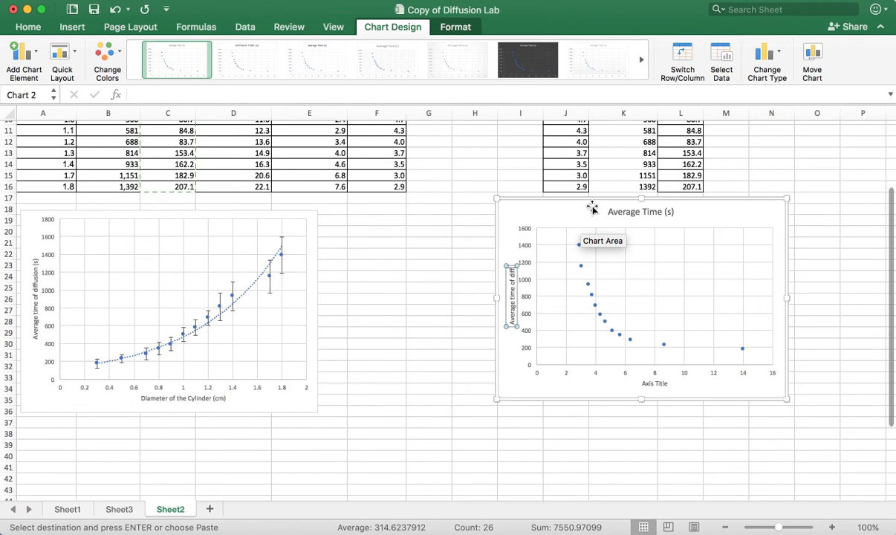
{"action": "type", "text": "usion"}
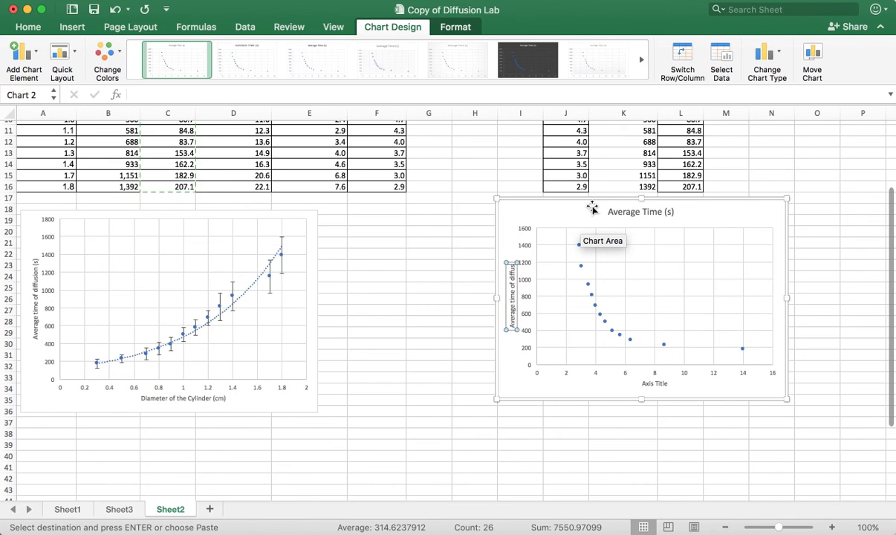
{"action": "type", "text": " (s"}
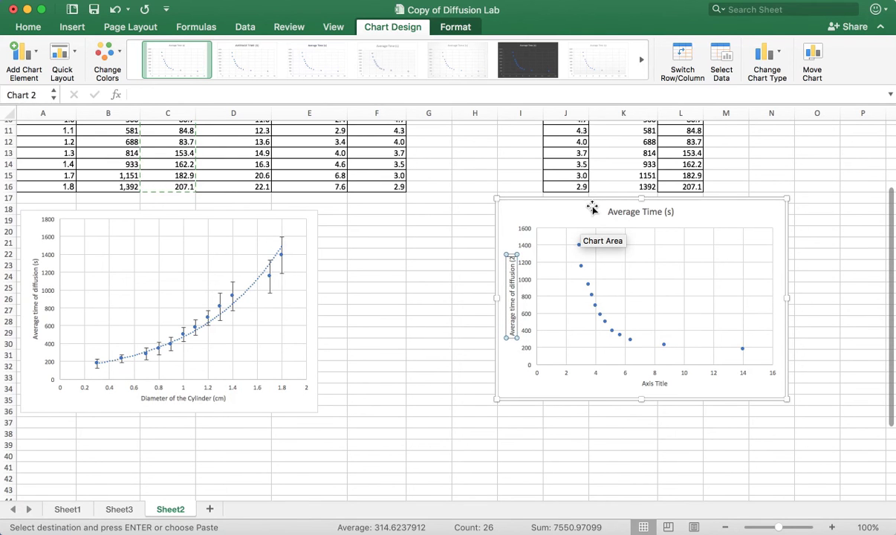
{"action": "type", "text": ")"}
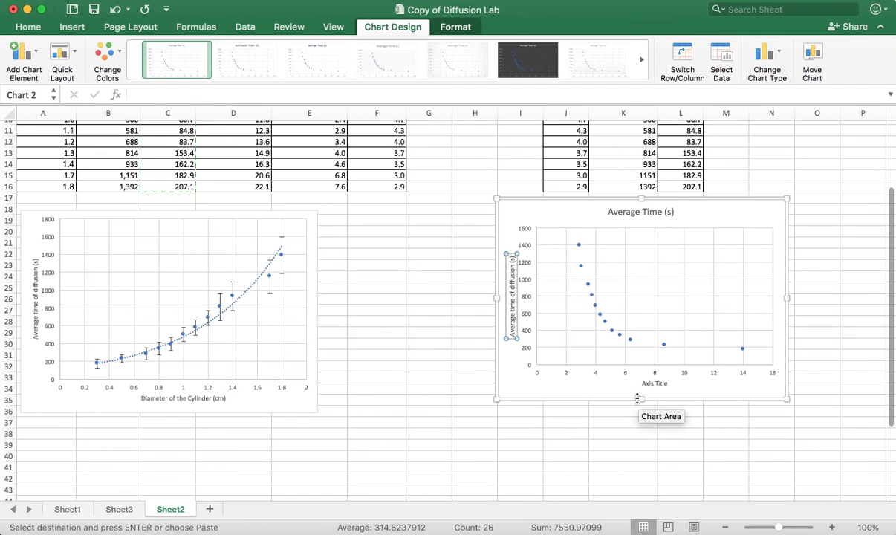
Set the scatter chart's horizontal axis title to "Surface Area to Volume ratio"
{"action": "left_click", "coordinate": [647, 384]}
{"action": "triple_click", "coordinate": [652, 383]}
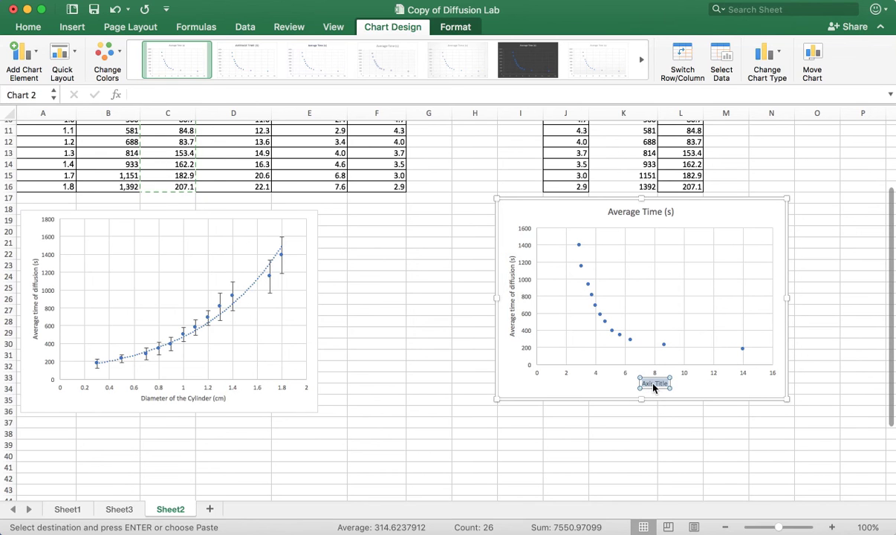
{"action": "type", "text": "Ra"}
{"action": "type", "text": "ameter"}
{"action": "type", "text": " of the Cylin"}
{"action": "type", "text": "der ("}
{"action": "key", "text": "BackSpace"}
{"action": "key", "text": "BackSpace"}
{"action": "key", "text": "BackSpace"}
{"action": "key", "text": "BackSpace"}
{"action": "key", "text": "BackSpace"}
{"action": "key", "text": "BackSpace"}
{"action": "key", "text": "BackSpace"}
{"action": "key", "text": "BackSpace"}
{"action": "key", "text": "BackSpace"}
{"action": "key", "text": "BackSpace"}
{"action": "key", "text": "BackSpace"}
{"action": "key", "text": "BackSpace"}
{"action": "key", "text": "BackSpace"}
{"action": "key", "text": "BackSpace"}
{"action": "key", "text": "BackSpace"}
{"action": "key", "text": "BackSpace"}
{"action": "key", "text": "BackSpace"}
{"action": "key", "text": "BackSpace"}
{"action": "key", "text": "BackSpace"}
{"action": "key", "text": "BackSpace"}
{"action": "key", "text": "BackSpace"}
{"action": "key", "text": "BackSpace"}
{"action": "key", "text": "BackSpace"}
{"action": "key", "text": "BackSpace"}
{"action": "type", "text": "Surface Are"}
{"action": "type", "text": "a/"}
{"action": "key", "text": "BackSpace"}
{"action": "type", "text": "to Volume ratio"}
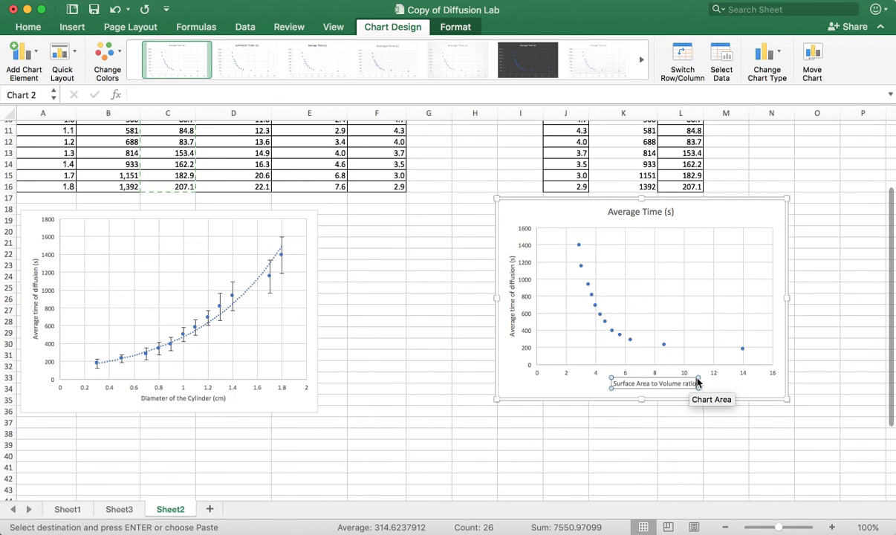
{"action": "left_click", "coordinate": [683, 404]}
{"action": "left_click", "coordinate": [668, 455]}
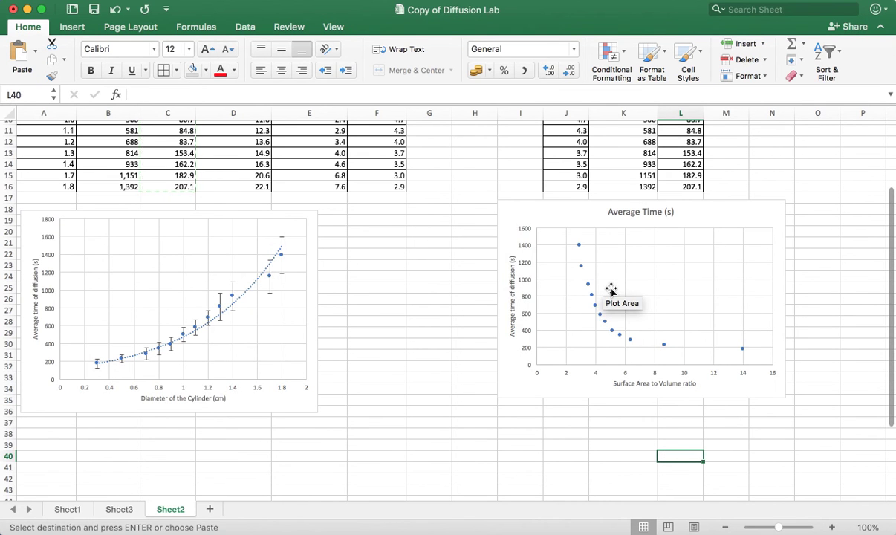
Add error bars to the Average Time data series and open their detailed formatting options
{"action": "left_click", "coordinate": [579, 244]}
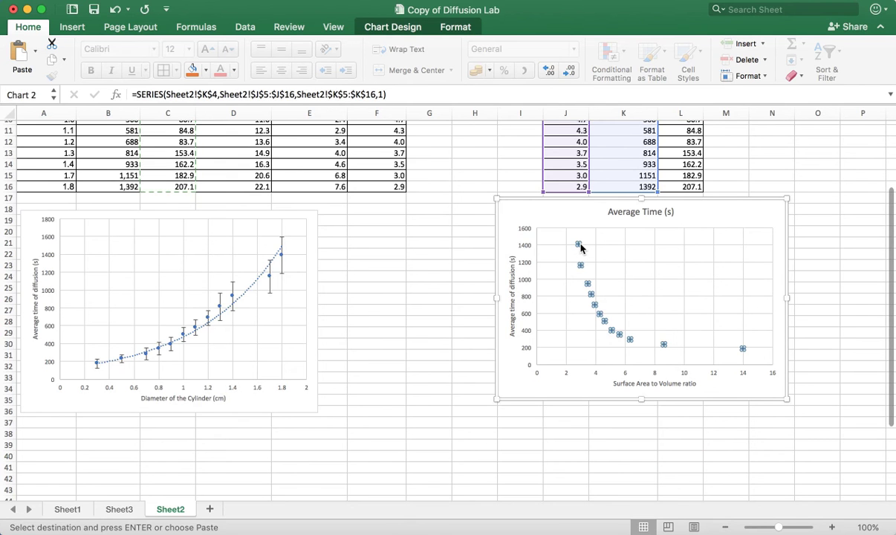
{"action": "left_click", "coordinate": [407, 29]}
{"action": "left_click", "coordinate": [41, 52]}
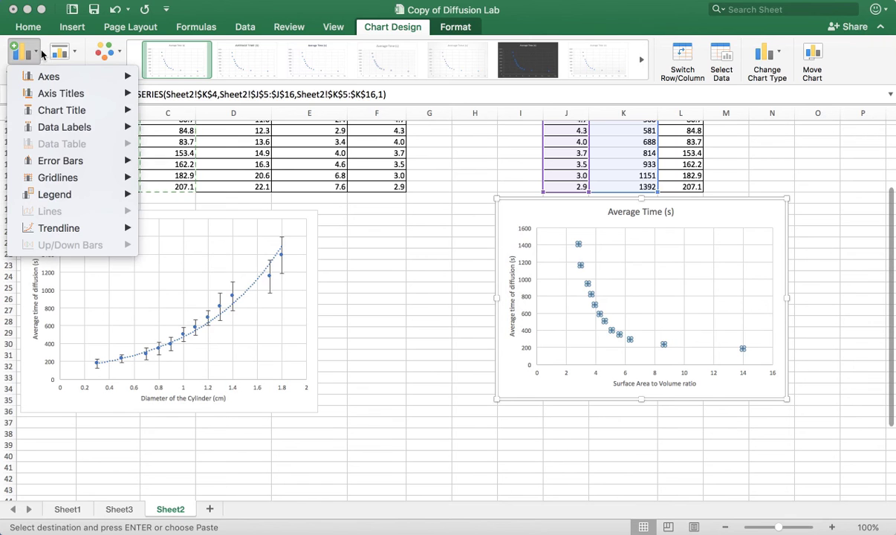
{"action": "mouse_move", "coordinate": [80, 163]}
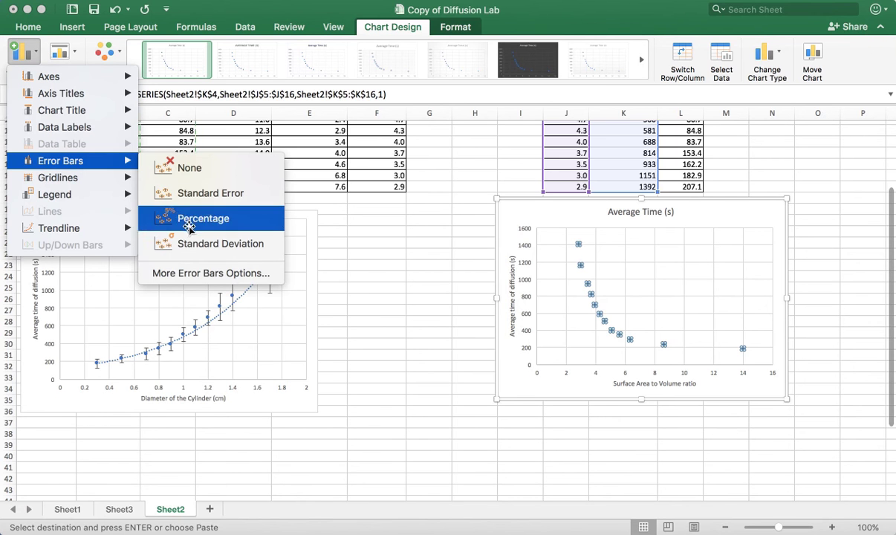
{"action": "left_click", "coordinate": [192, 271]}
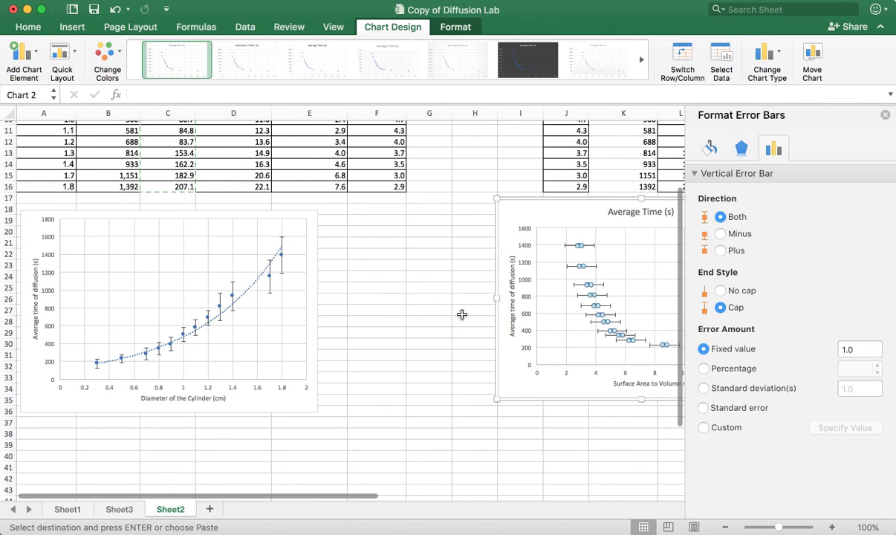
Give the vertical error bars custom amounts, using the standard deviations in L5:L16 for both the positive and negative values
{"action": "left_click", "coordinate": [704, 429]}
{"action": "left_click", "coordinate": [850, 429]}
{"action": "scroll", "coordinate": [498, 319], "scroll_direction": "right", "scroll_amount": 2}
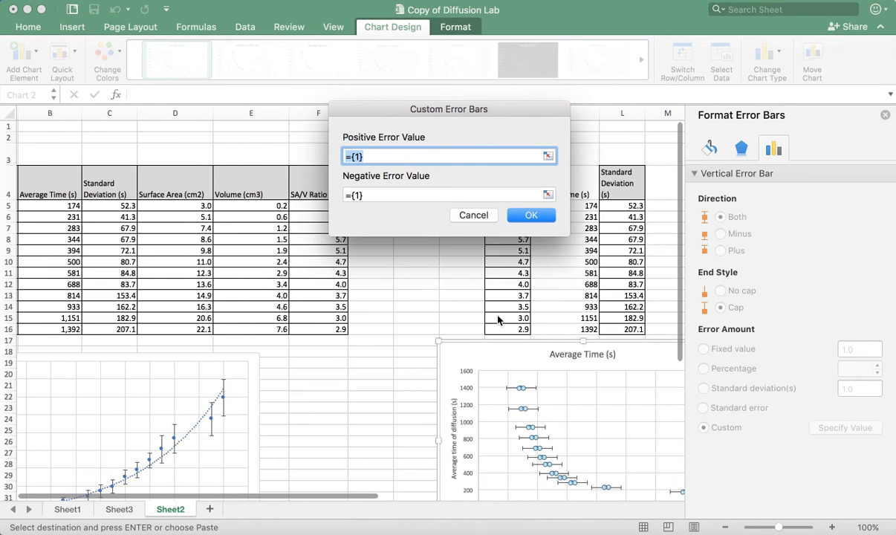
{"action": "left_click_drag", "start_coordinate": [624, 206], "coordinate": [618, 333]}
{"action": "triple_click", "coordinate": [410, 192]}
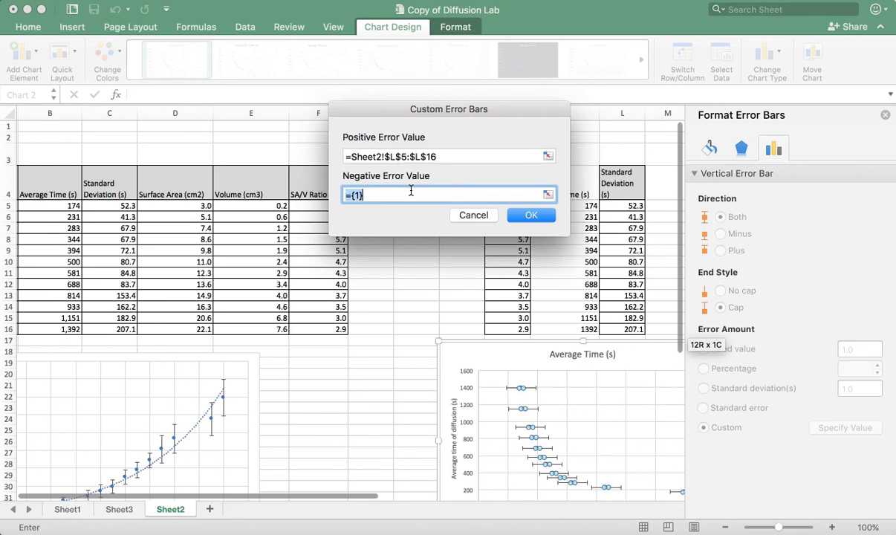
{"action": "key", "text": "BackSpace"}
{"action": "left_click_drag", "start_coordinate": [622, 206], "coordinate": [632, 337]}
{"action": "key", "text": "Return"}
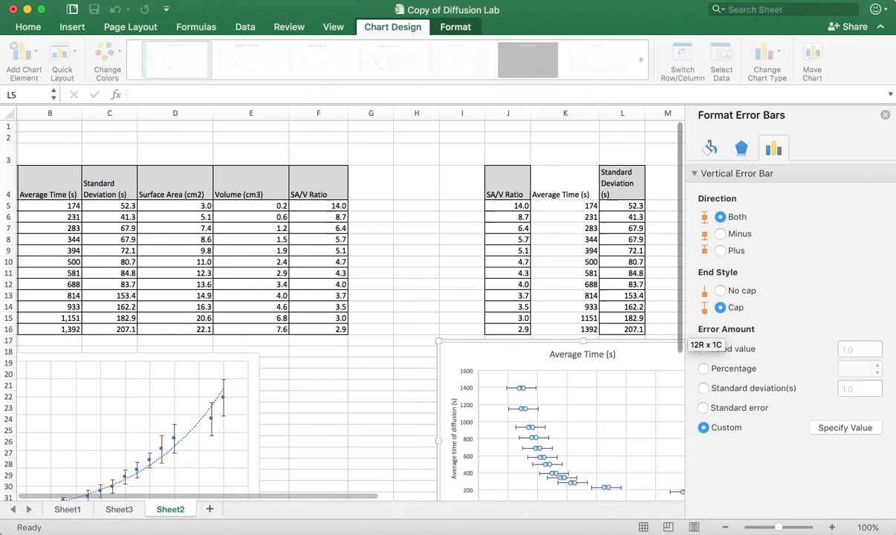
Delete the horizontal error bars from the scatter chart and add a linear trendline to the Average Time series
{"action": "scroll", "coordinate": [593, 453], "scroll_direction": "down", "scroll_amount": 2}
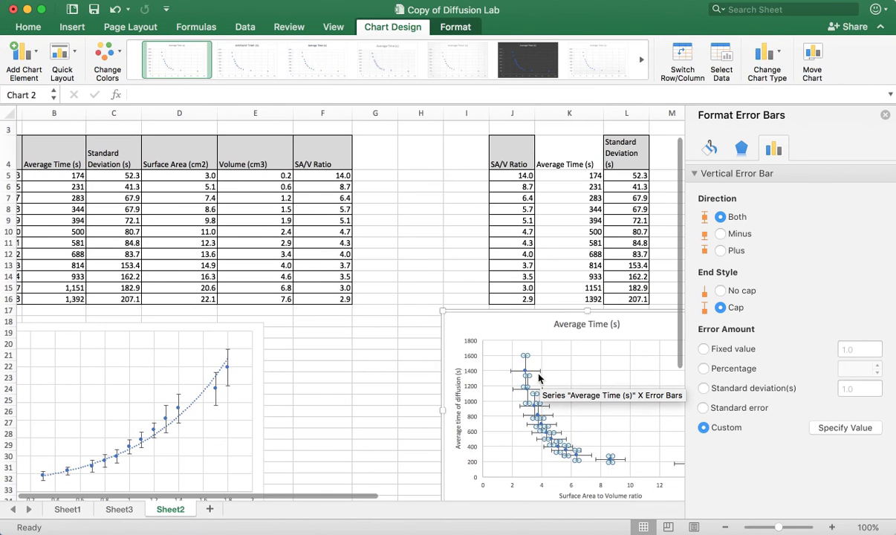
{"action": "left_click", "coordinate": [540, 378]}
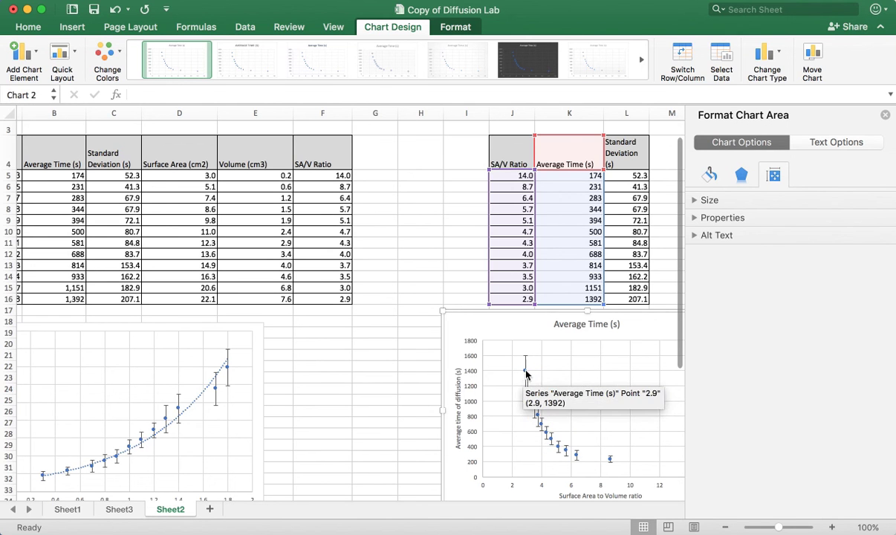
{"action": "right_click", "coordinate": [523, 372]}
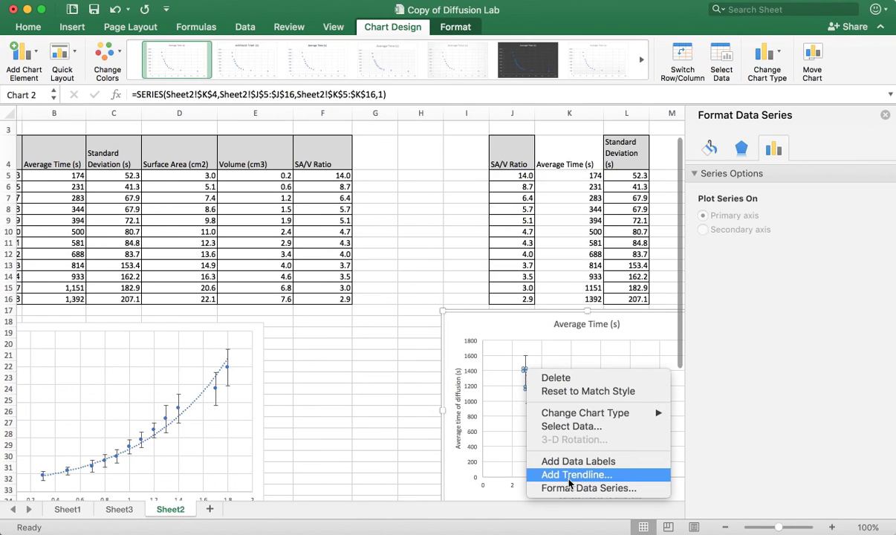
{"action": "left_click", "coordinate": [570, 474]}
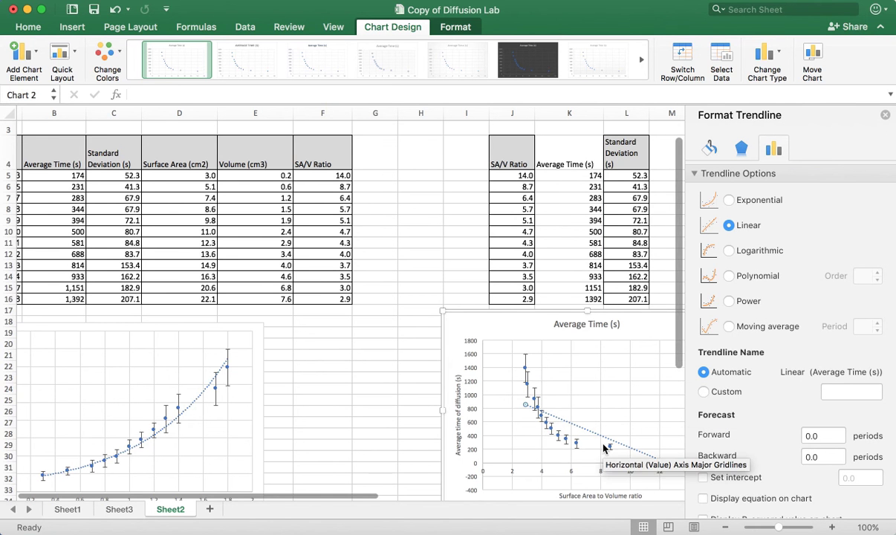
{"action": "scroll", "coordinate": [603, 447], "scroll_direction": "up", "scroll_amount": 3}
{"action": "scroll", "coordinate": [603, 447], "scroll_direction": "left", "scroll_amount": 2}
{"action": "scroll", "coordinate": [603, 447], "scroll_direction": "down", "scroll_amount": 5}
{"action": "scroll", "coordinate": [603, 448], "scroll_direction": "right", "scroll_amount": 3}
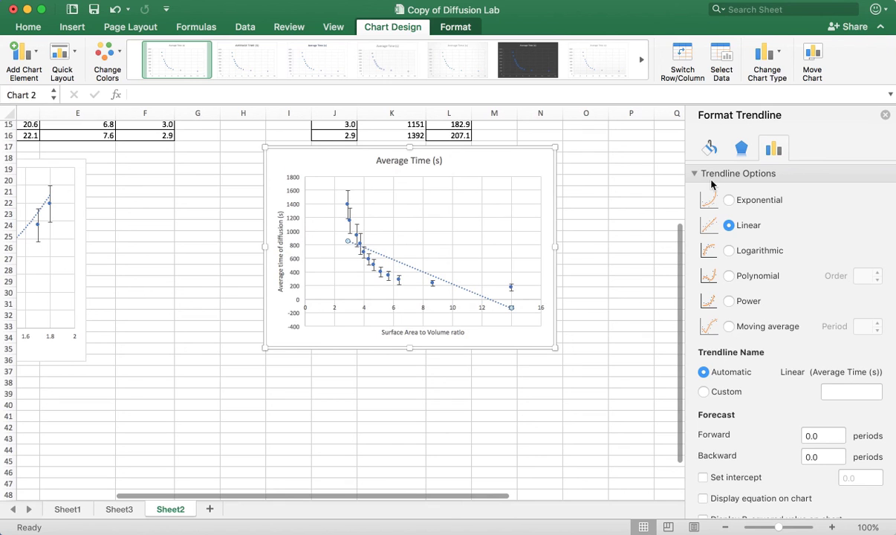
Try the exponential, power, logarithmic and polynomial trendline types on the Average Time series
{"action": "left_click", "coordinate": [730, 201]}
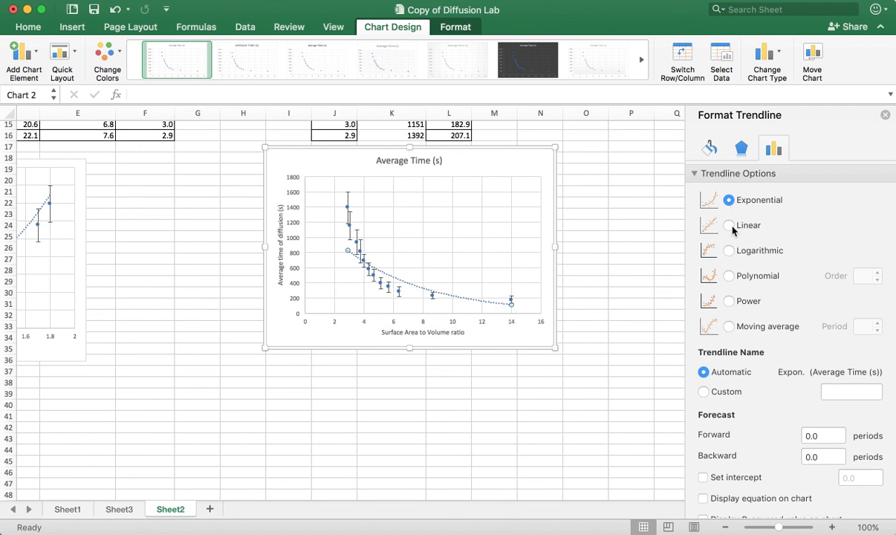
{"action": "left_click", "coordinate": [729, 302]}
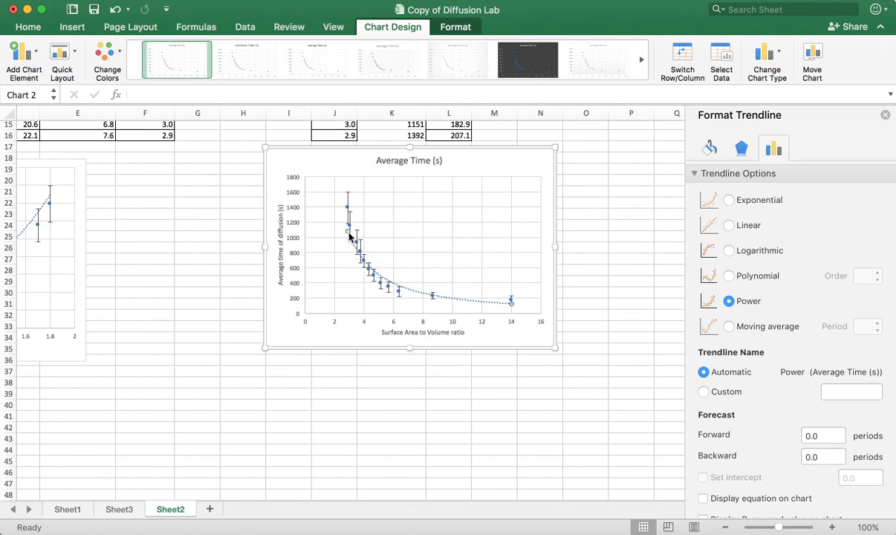
{"action": "left_click", "coordinate": [735, 255]}
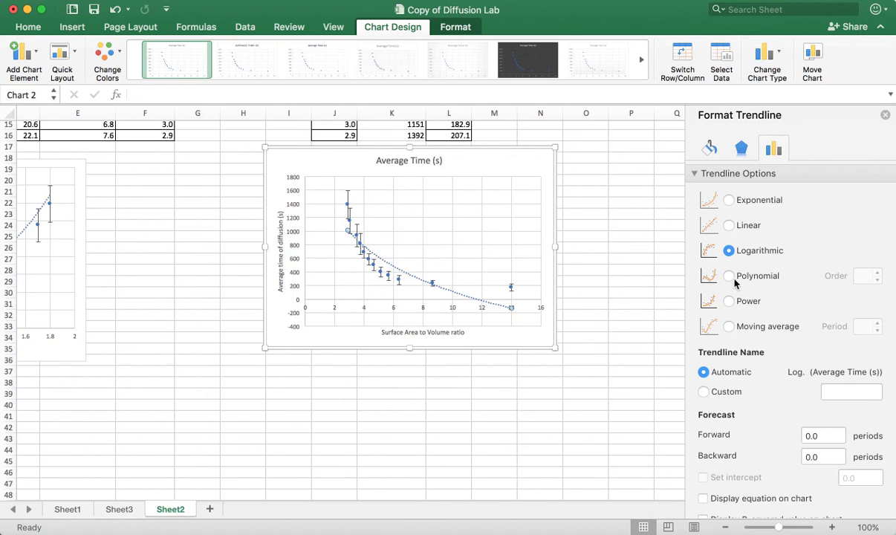
{"action": "left_click", "coordinate": [693, 267]}
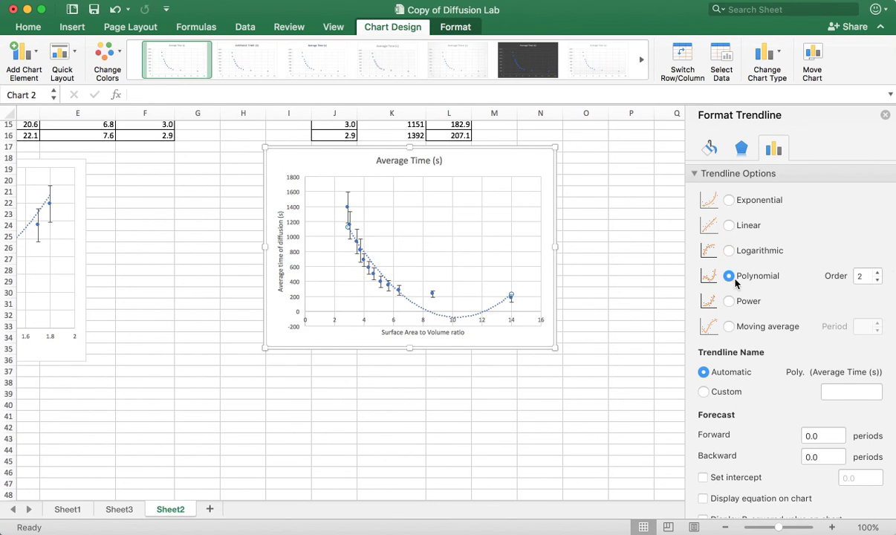
Try raising the polynomial trendline's order to 6 on the Average Time scatter chart
{"action": "left_click", "coordinate": [878, 280]}
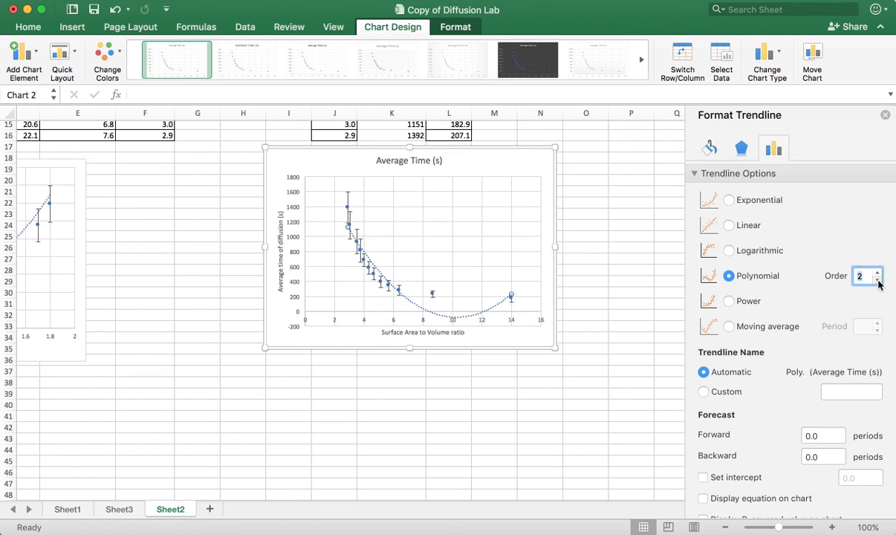
{"action": "left_click", "coordinate": [878, 272]}
{"action": "left_click", "coordinate": [878, 272]}
{"action": "left_click", "coordinate": [877, 272]}
{"action": "left_click", "coordinate": [878, 272]}
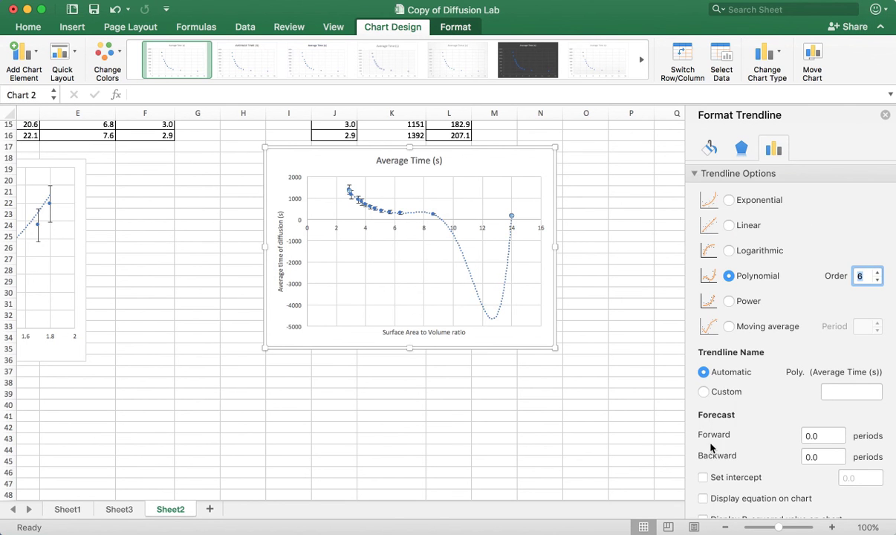
Close the trendline formatting options and undo the trendline on the Average Time scatter chart
{"action": "scroll", "coordinate": [710, 451], "scroll_direction": "down", "scroll_amount": 2}
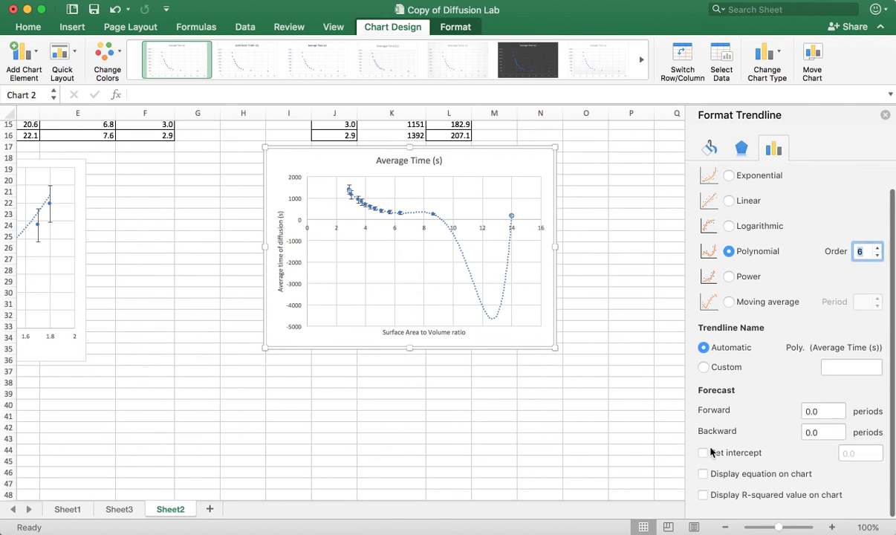
{"action": "left_click", "coordinate": [501, 298]}
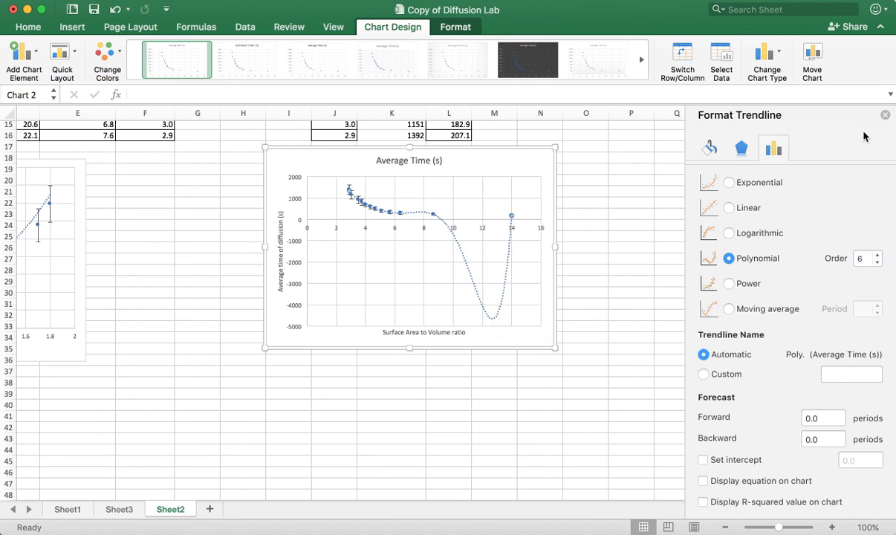
{"action": "left_click", "coordinate": [884, 114]}
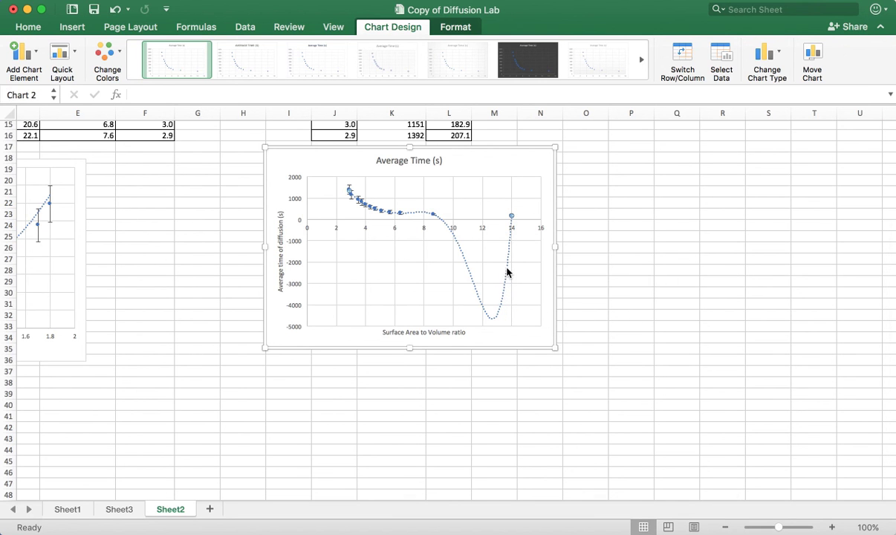
{"action": "key", "text": "super+z"}
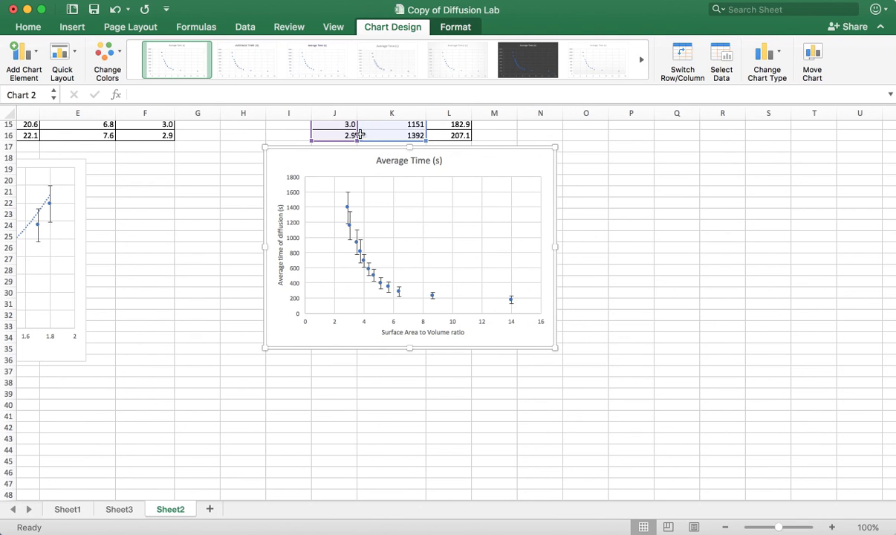
Draw a smooth Curve shape about 9.1 cm wide and 4.7 cm high along the Average Time chart's data points and deselect it
{"action": "left_click", "coordinate": [78, 26]}
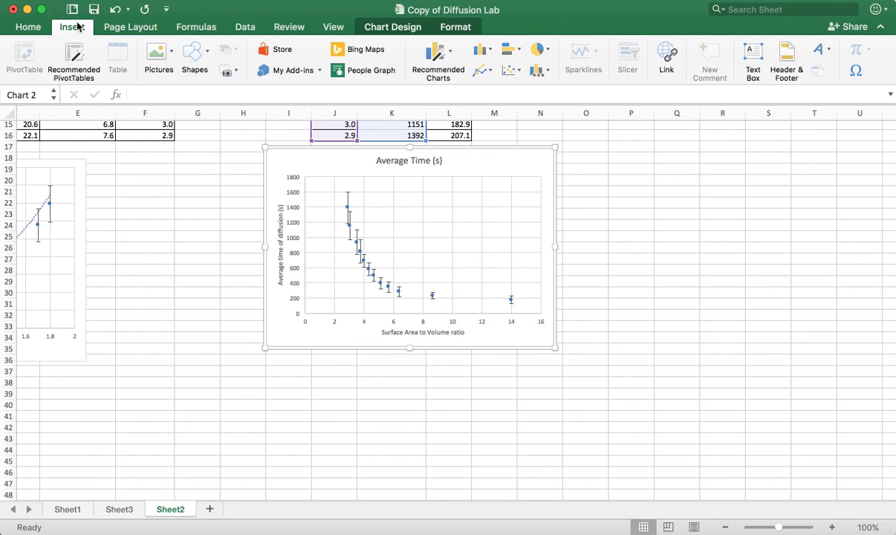
{"action": "left_click", "coordinate": [208, 54]}
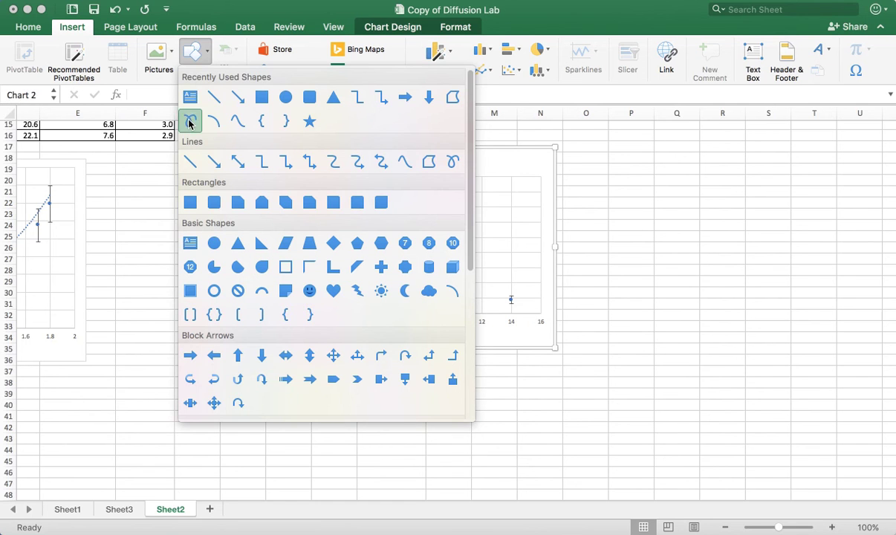
{"action": "left_click", "coordinate": [235, 121]}
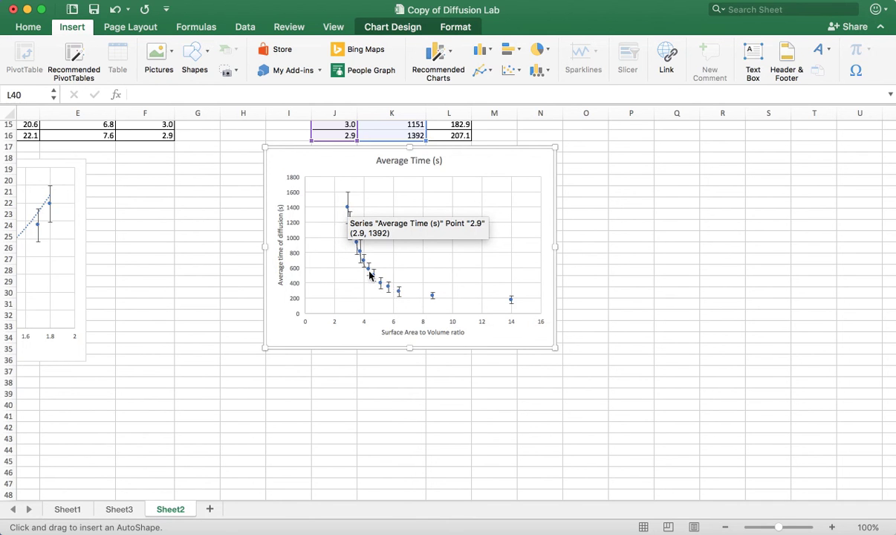
{"action": "left_click", "coordinate": [398, 290]}
{"action": "left_click", "coordinate": [430, 296]}
{"action": "double_click", "coordinate": [527, 298]}
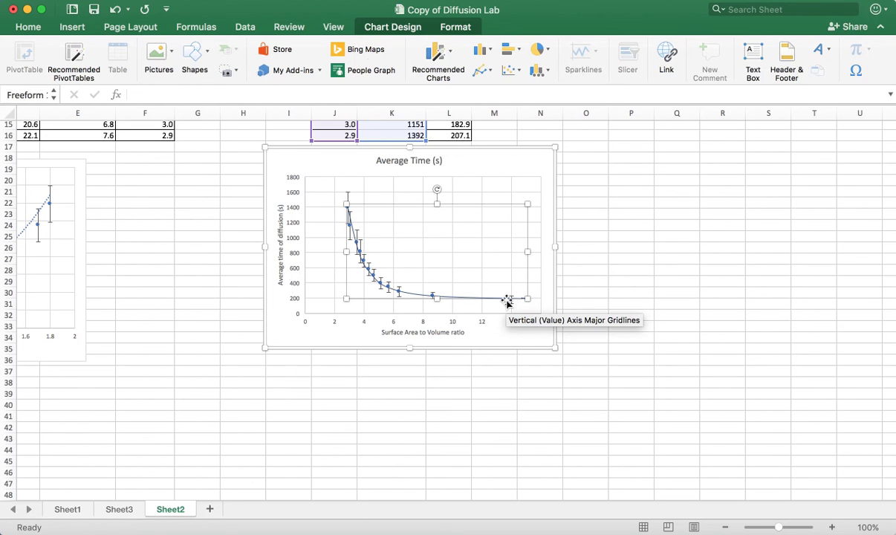
{"action": "left_click", "coordinate": [619, 269]}
{"action": "left_click", "coordinate": [615, 233]}
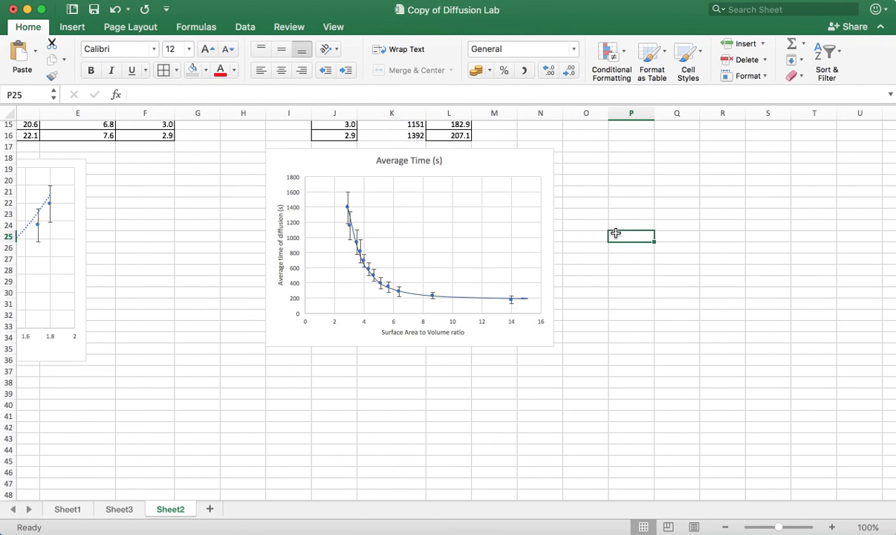
Delete the "Average Time (s)" title from the surface-area-to-volume scatter chart
{"action": "scroll", "coordinate": [615, 233], "scroll_direction": "down", "scroll_amount": 2}
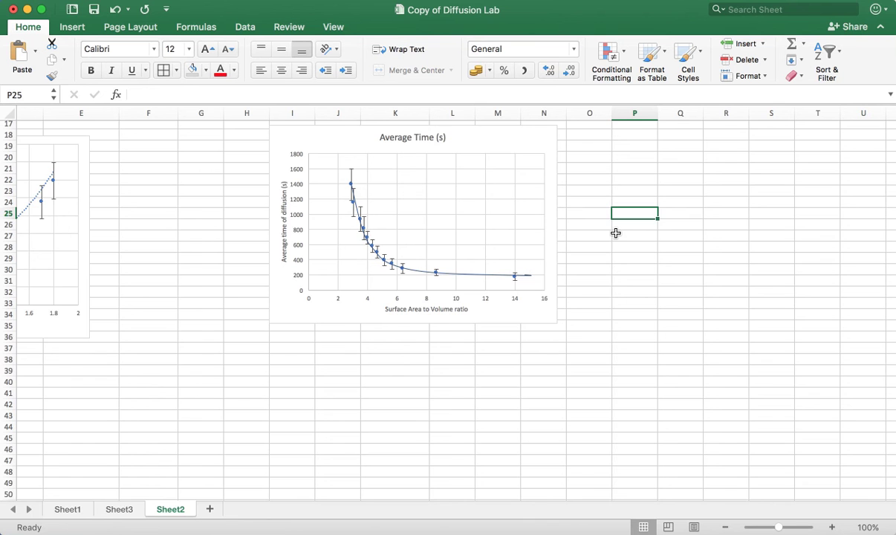
{"action": "scroll", "coordinate": [615, 234], "scroll_direction": "up", "scroll_amount": 5}
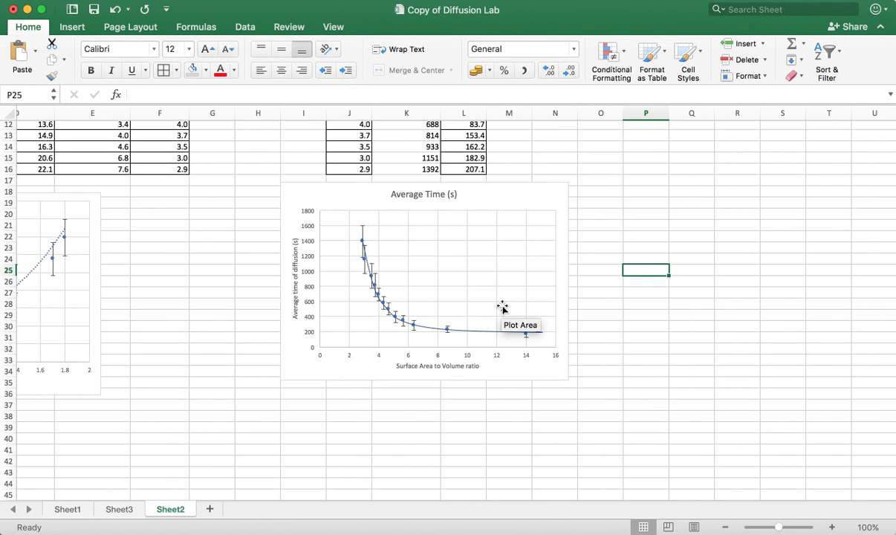
{"action": "scroll", "coordinate": [502, 307], "scroll_direction": "left", "scroll_amount": 5}
{"action": "scroll", "coordinate": [502, 307], "scroll_direction": "up", "scroll_amount": 1}
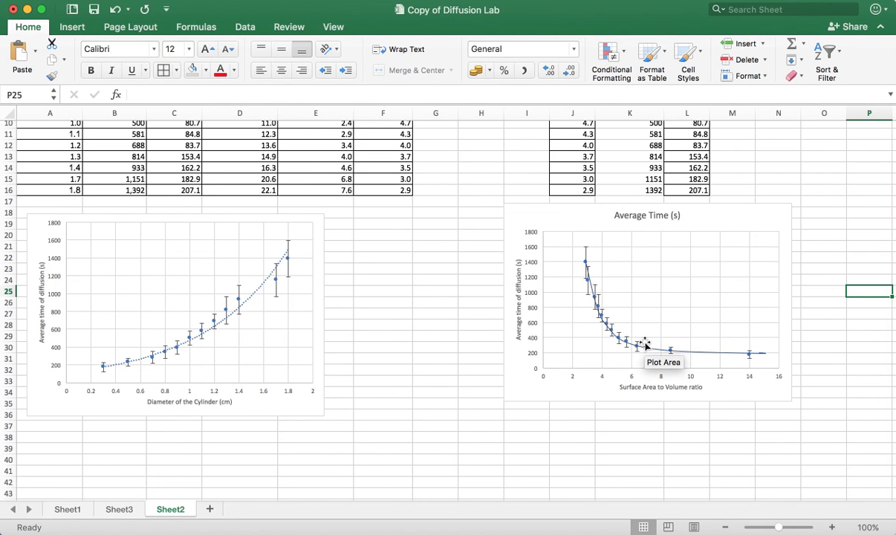
{"action": "left_click", "coordinate": [657, 216]}
{"action": "key", "text": "Delete"}
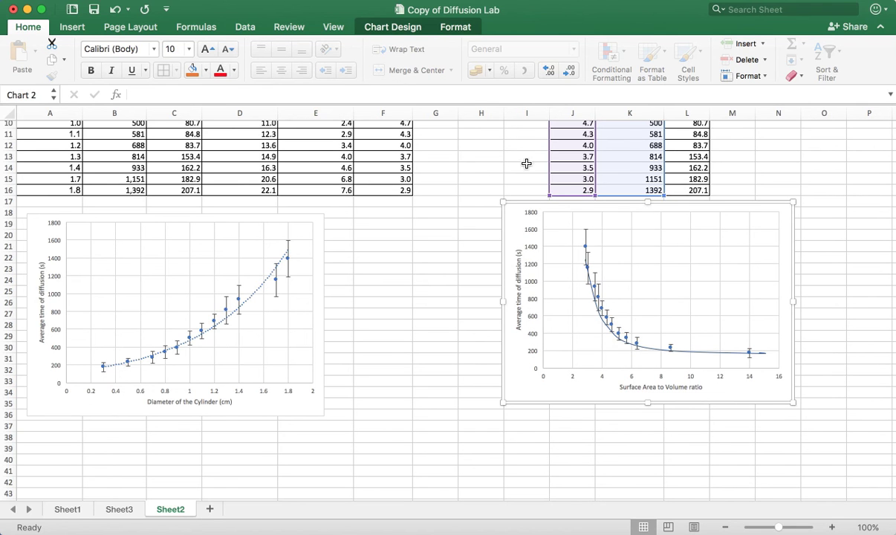